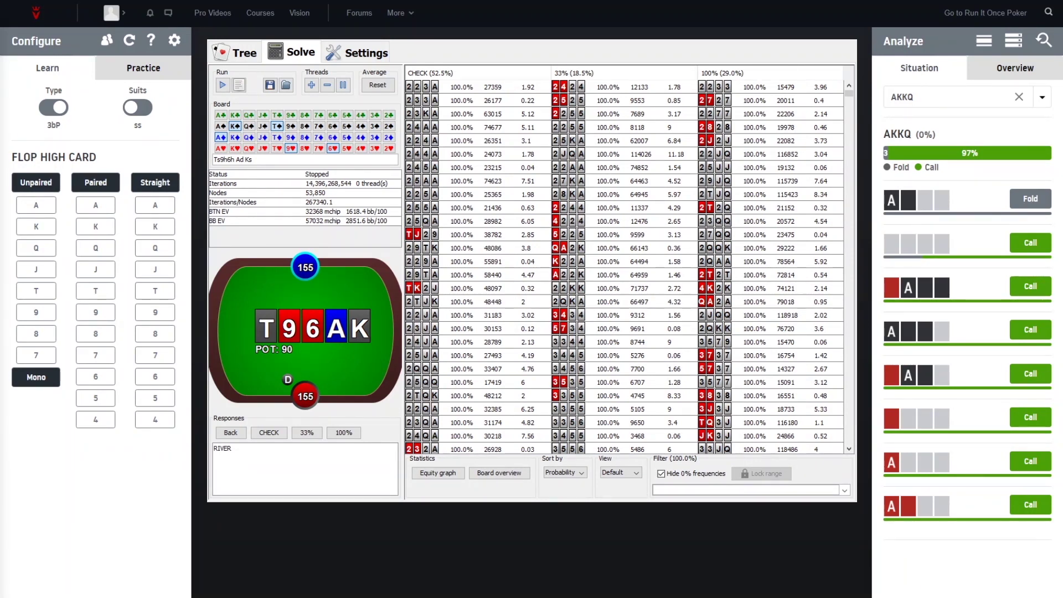
# - Advance the solved T-9-6-A-K river line past the first check
pyautogui.click(345, 288)
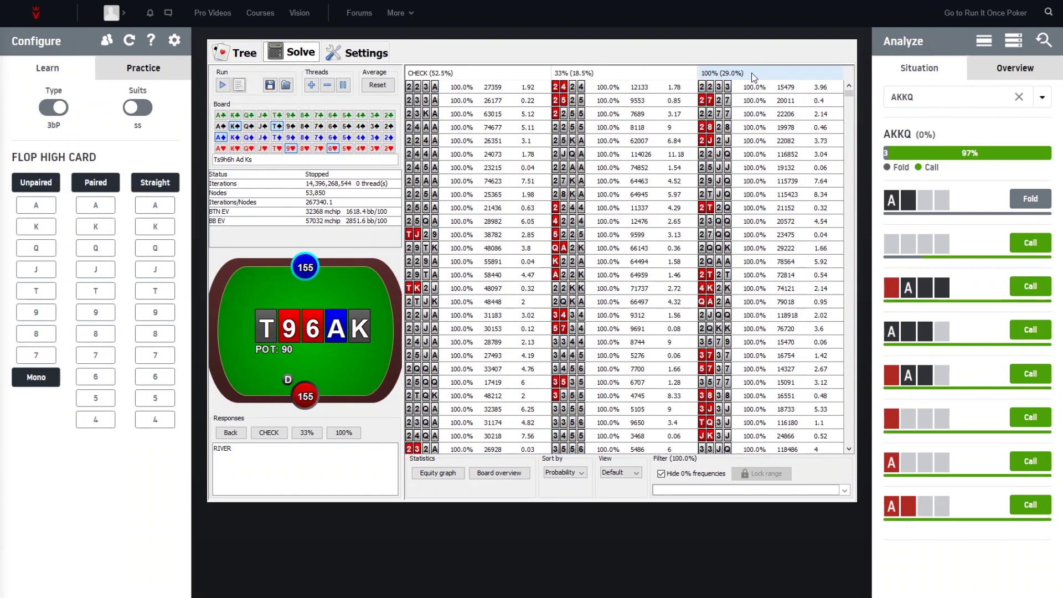
pyautogui.click(267, 431)
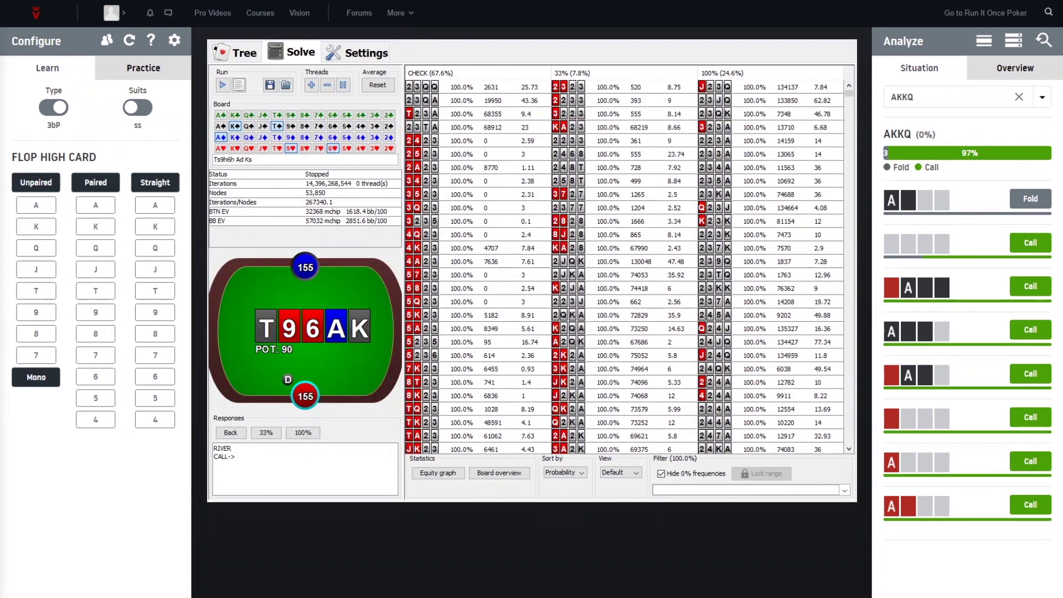
# - Return to the river root and view the AKK-filtered strategy after the check
pyautogui.click(374, 301)
pyautogui.click(231, 432)
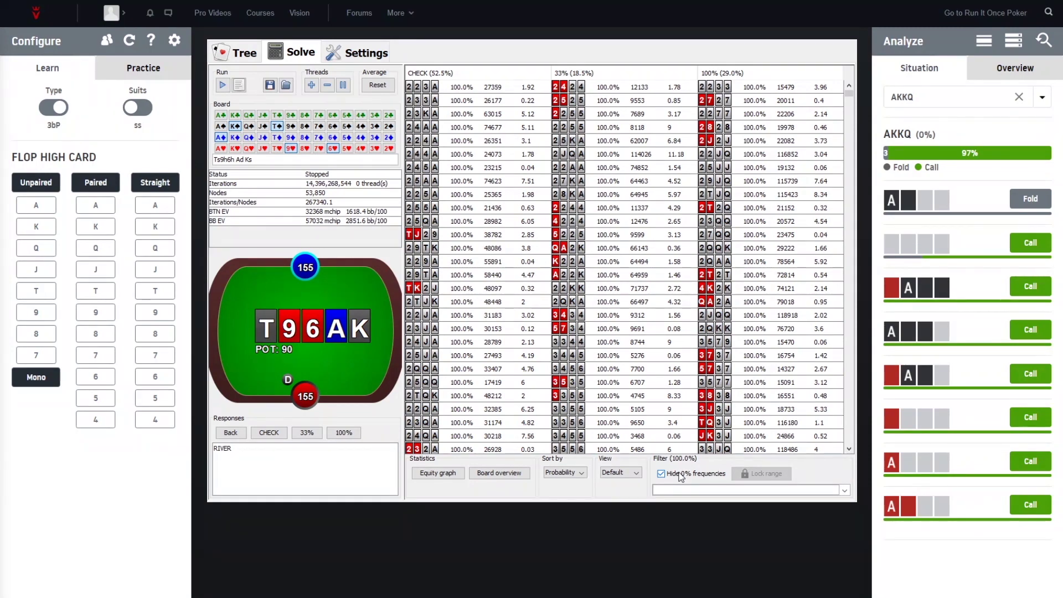
pyautogui.write('kk')
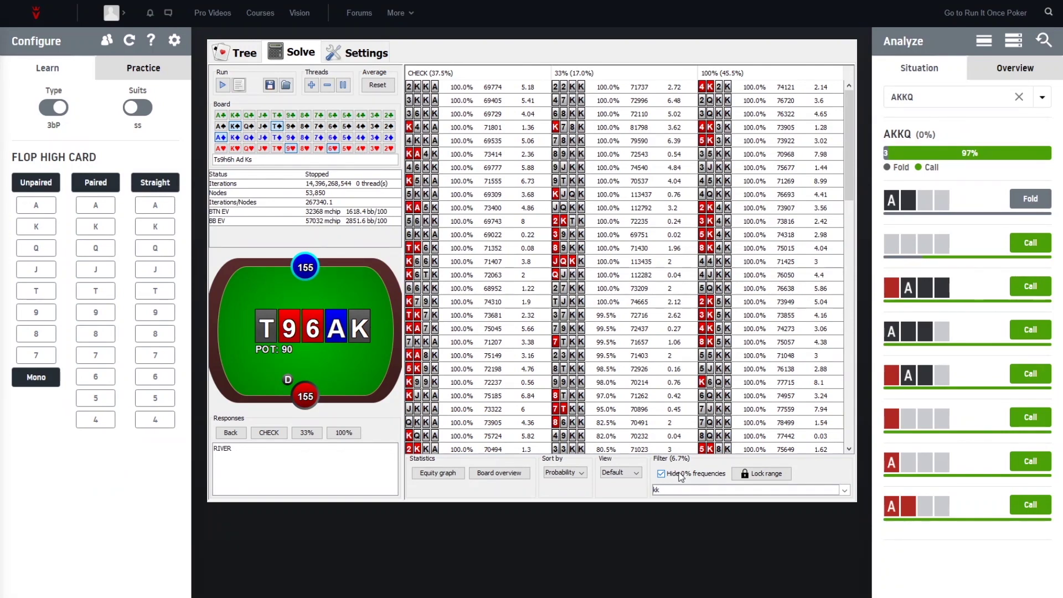
pyautogui.write('a')
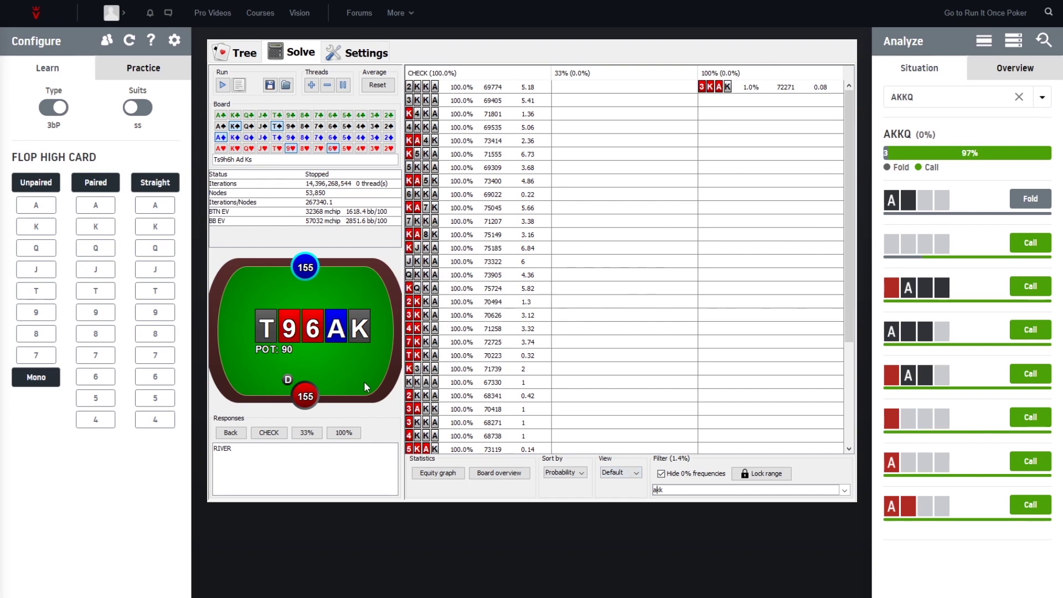
pyautogui.click(268, 433)
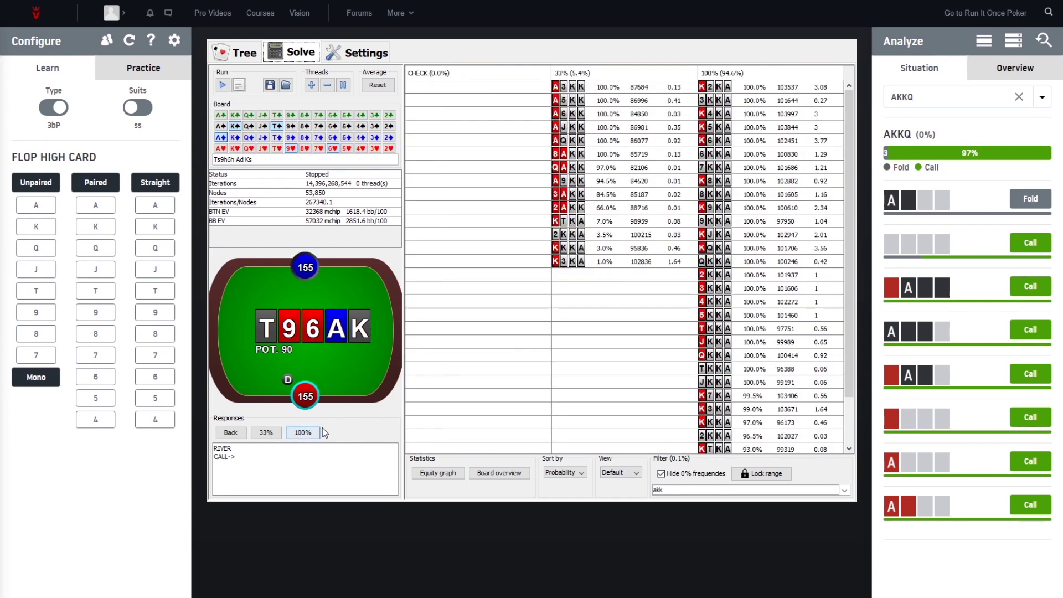
# - Show the response to the pot-sized bet after the check and clear the akk filter
pyautogui.click(303, 432)
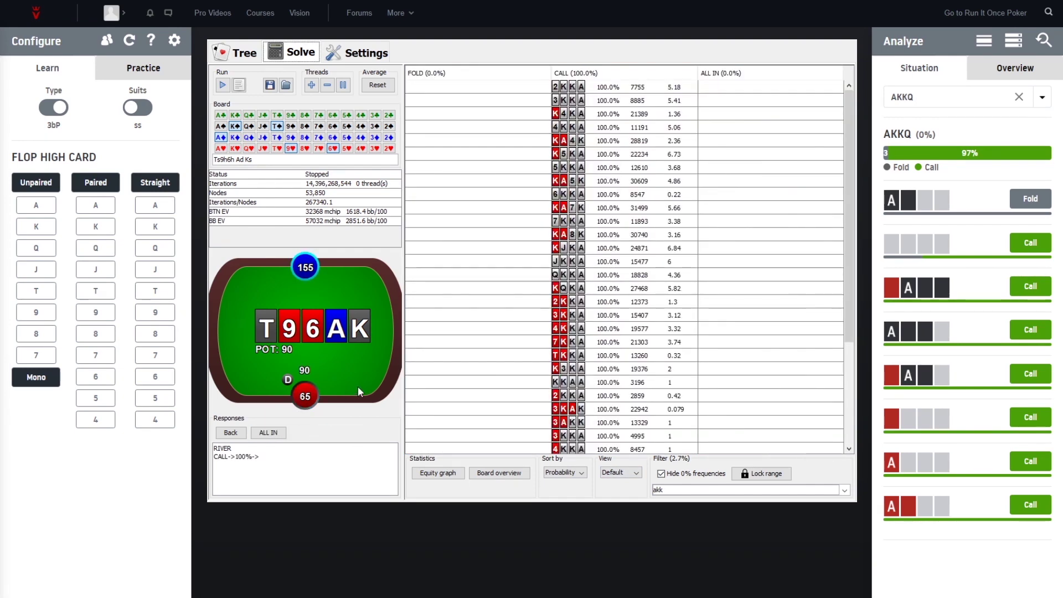
pyautogui.doubleClick(657, 490)
pyautogui.click(680, 489)
pyautogui.press('BackSpace')
pyautogui.press('BackSpace')
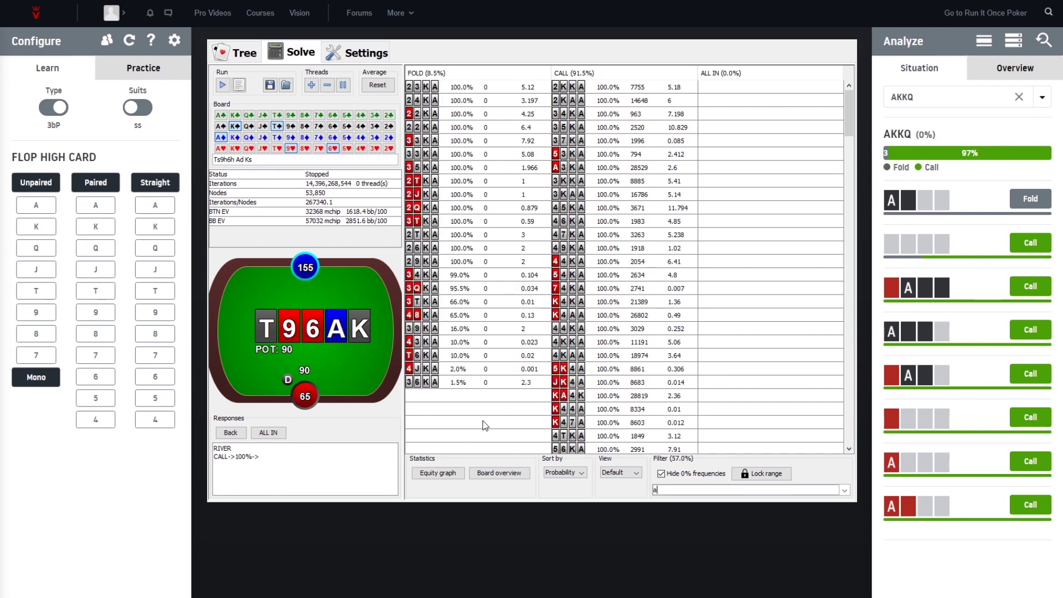
pyautogui.press('BackSpace')
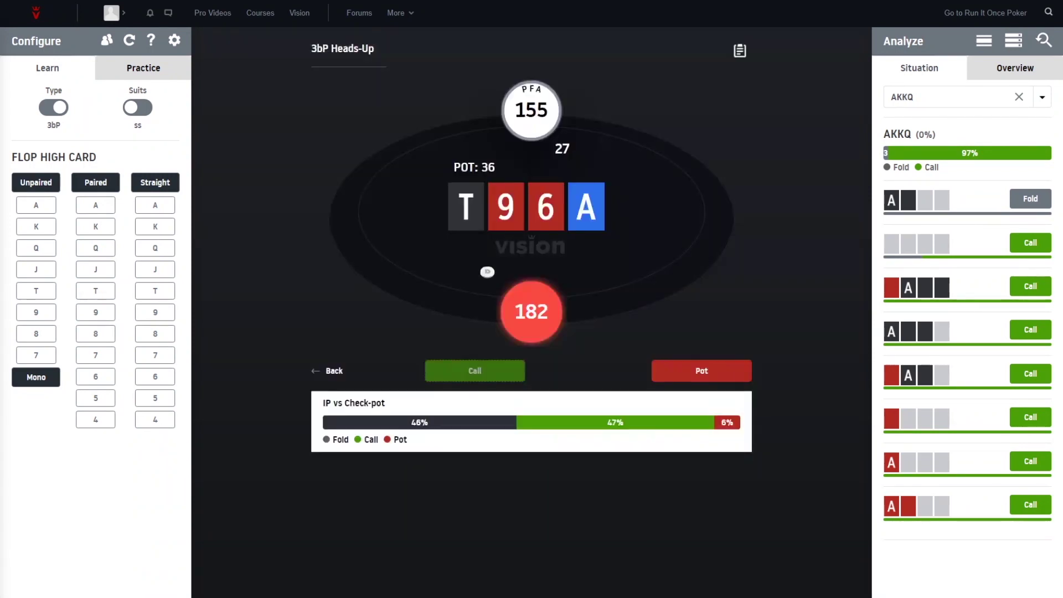
# - Create custom spot 'River HU 100bb check vs pot' with pot 90 and board Ts9h6hAdKs
pyautogui.click(155, 71)
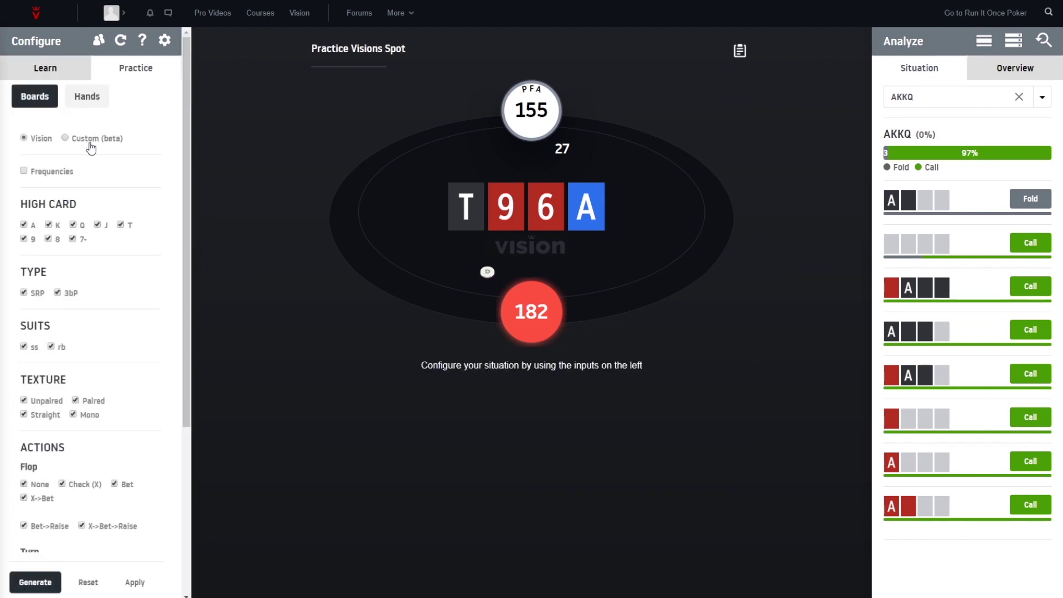
pyautogui.click(93, 148)
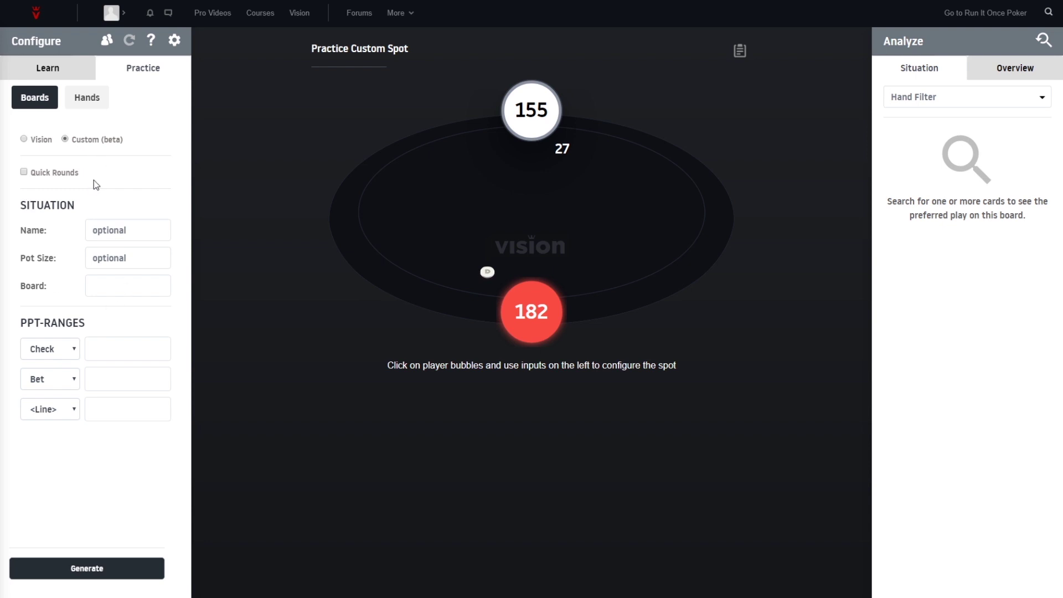
pyautogui.click(121, 233)
pyautogui.write('River')
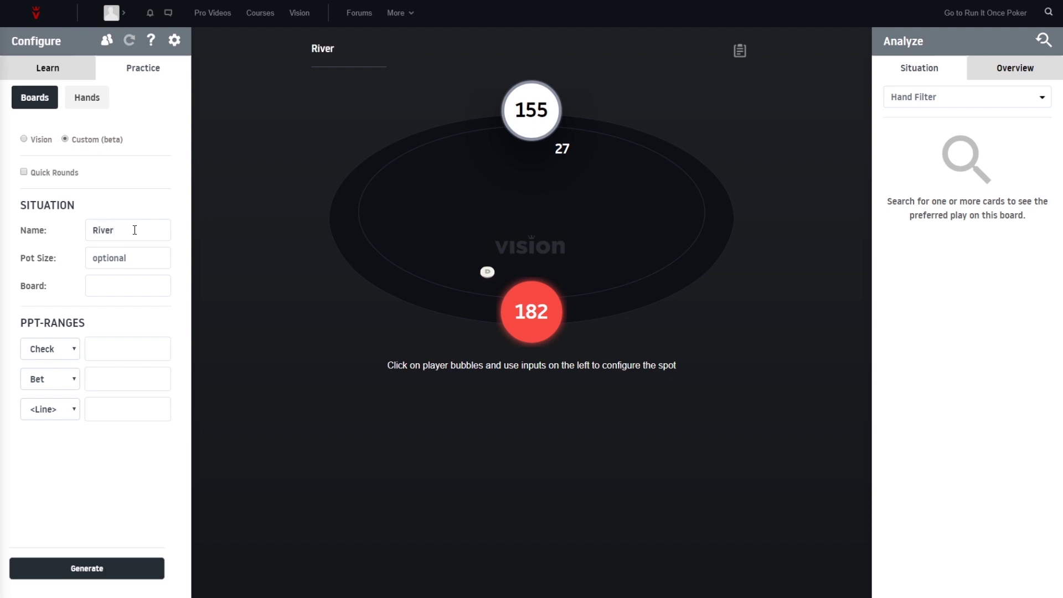
pyautogui.write(' HU 10')
pyautogui.write('0bb')
pyautogui.write(' check')
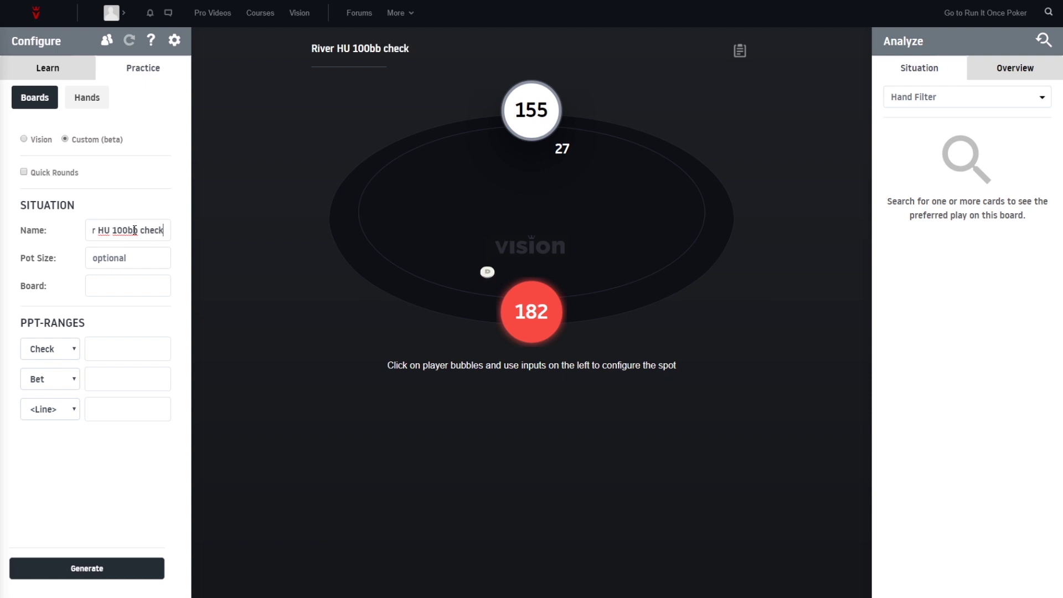
pyautogui.write(' vs pot')
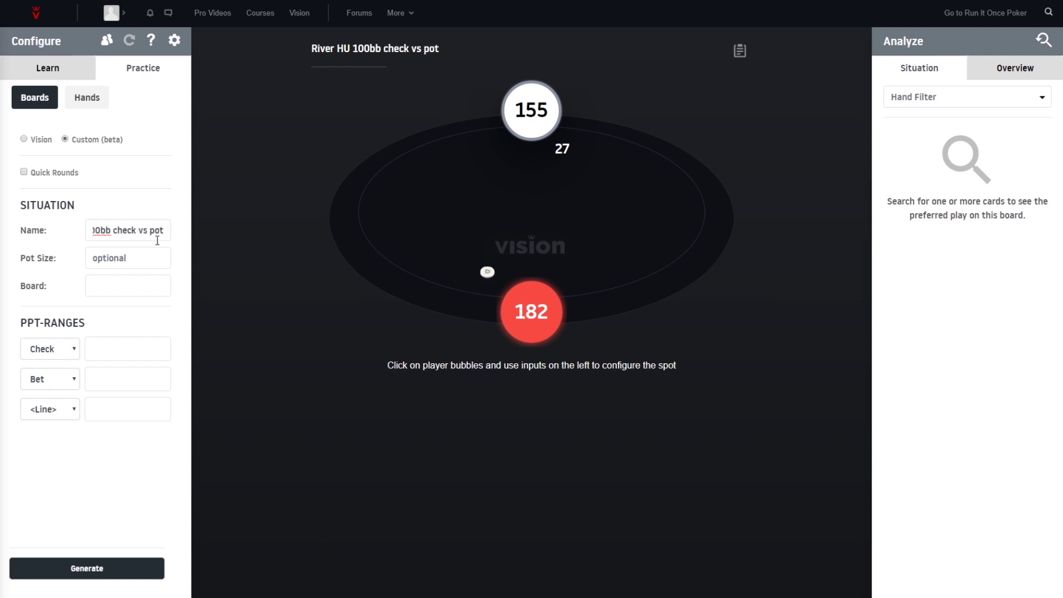
pyautogui.click(140, 251)
pyautogui.write('90')
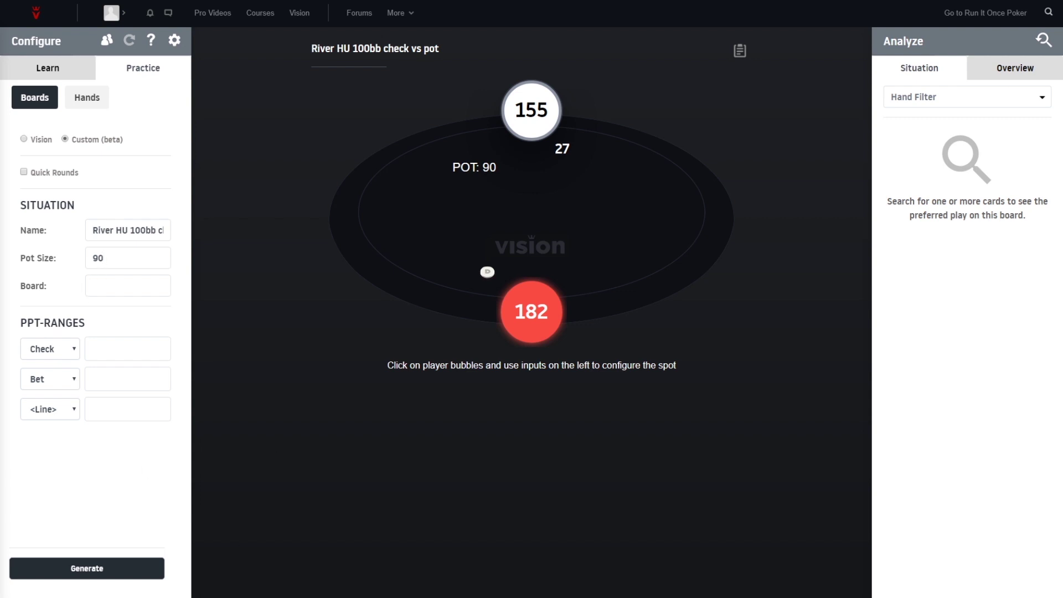
pyautogui.click(114, 286)
pyautogui.write('Ts9h6hAdKs')
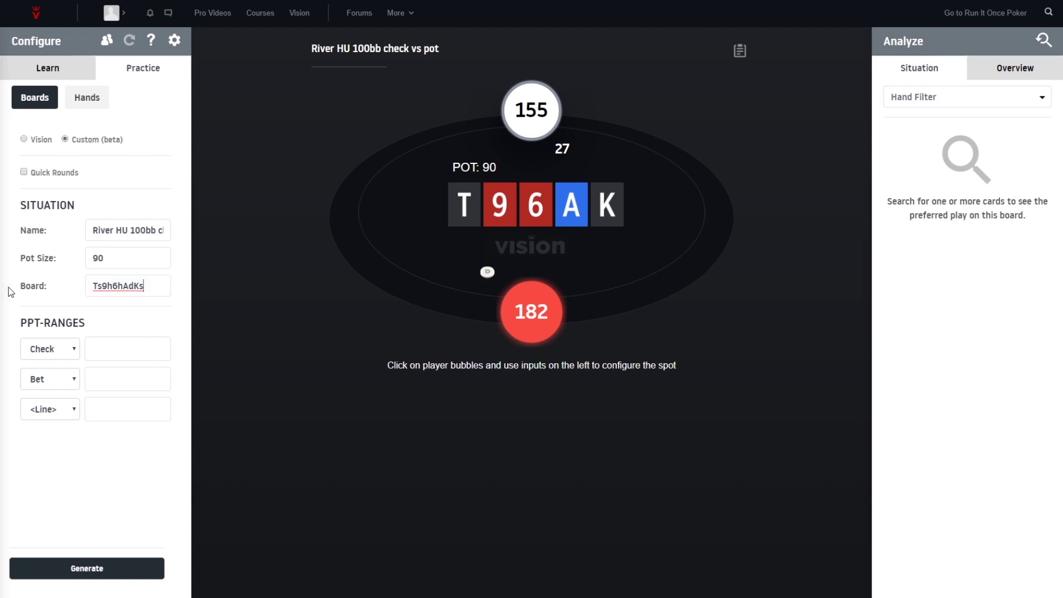
pyautogui.click(34, 300)
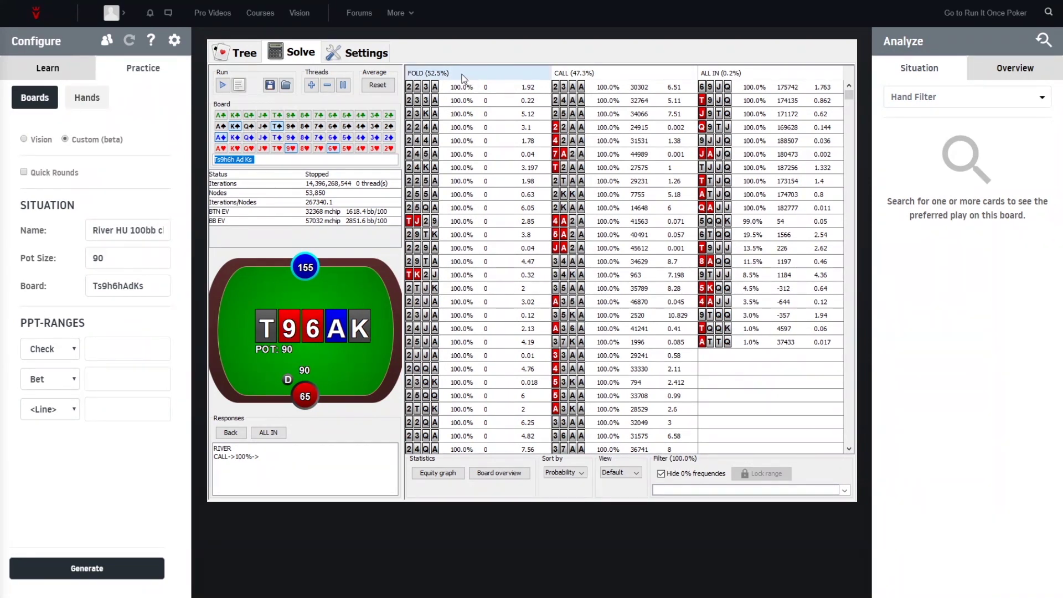
# - Copy the river FOLD range in PPT format and paste it into Vision's first range slot
pyautogui.click(462, 77)
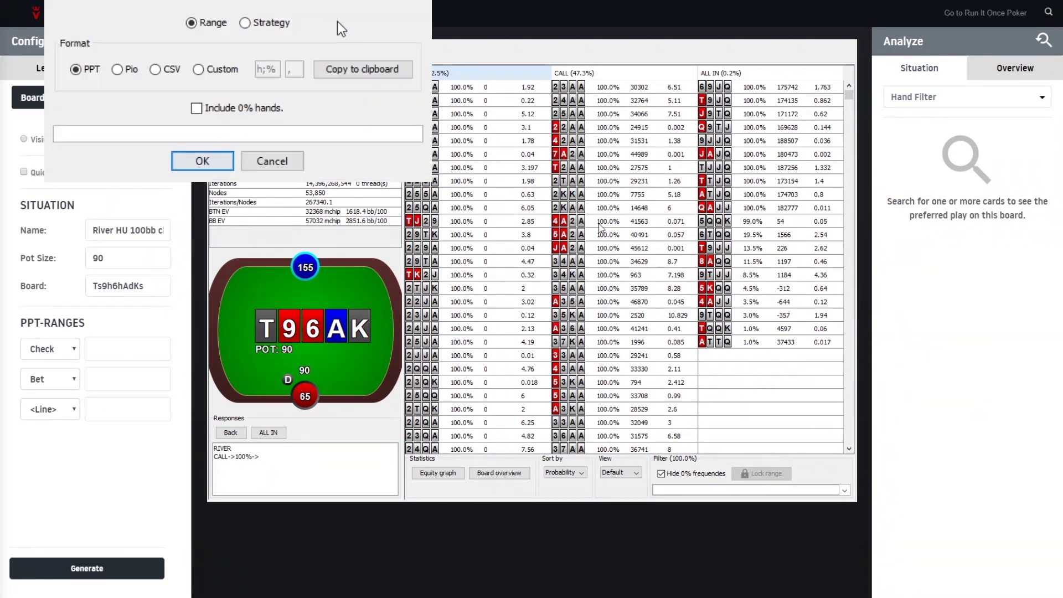
pyautogui.click(370, 69)
pyautogui.click(371, 71)
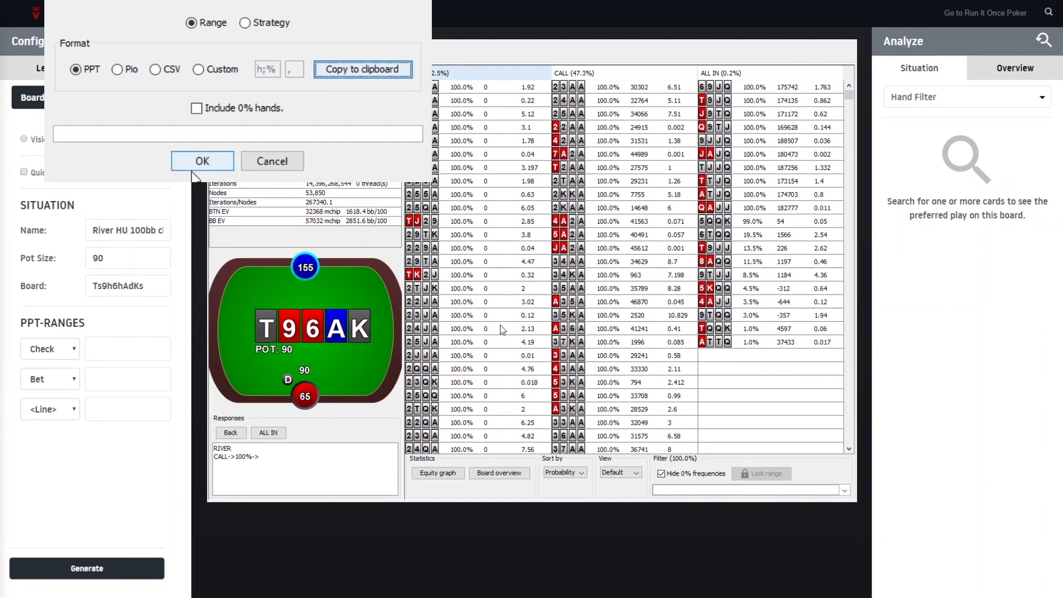
pyautogui.click(255, 161)
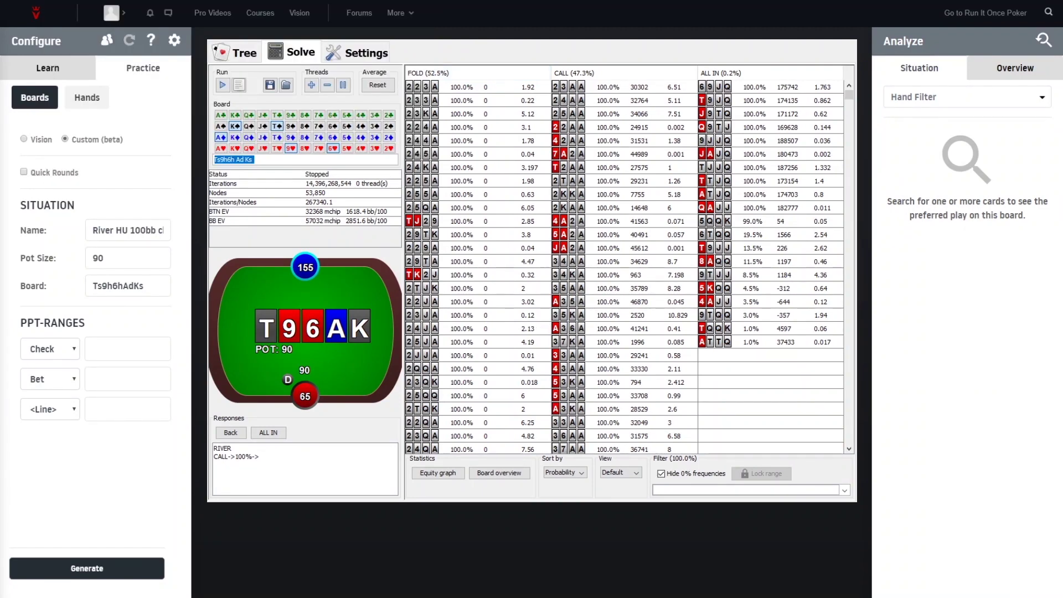
pyautogui.hotkey('alt', 'Tab')
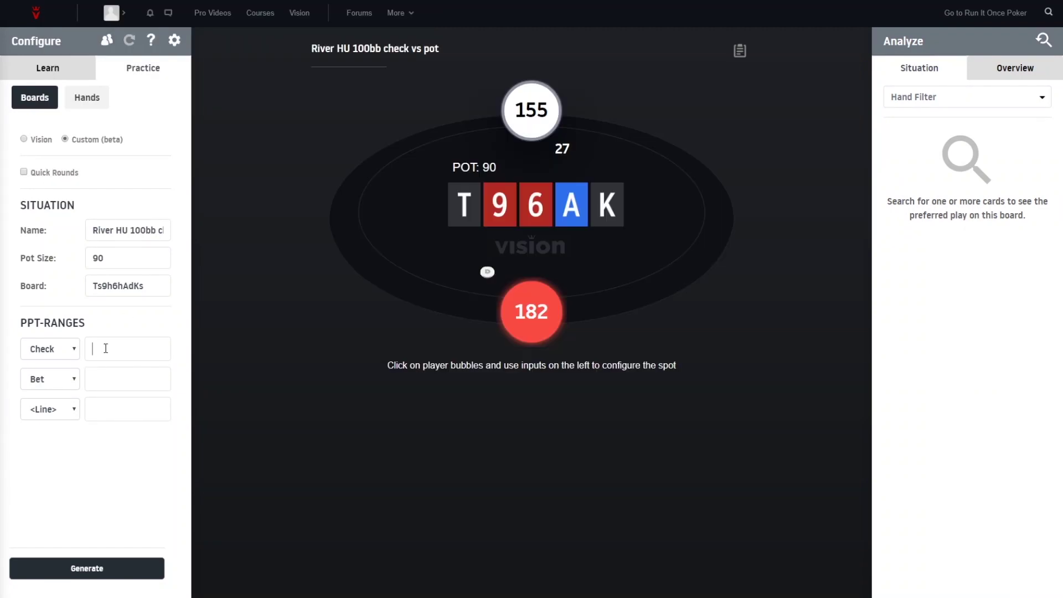
pyautogui.click(114, 351)
pyautogui.hotkey('ctrl', 'v')
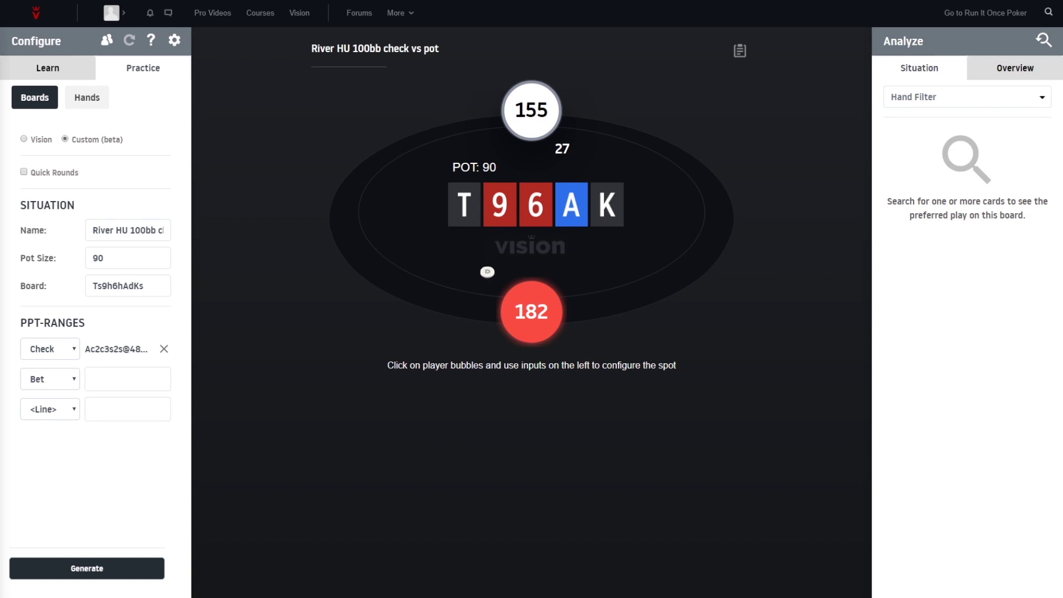
# - Paste the solver's CALL range into the second range slot and copy the ALL IN range
pyautogui.hotkey('alt', 'Tab')
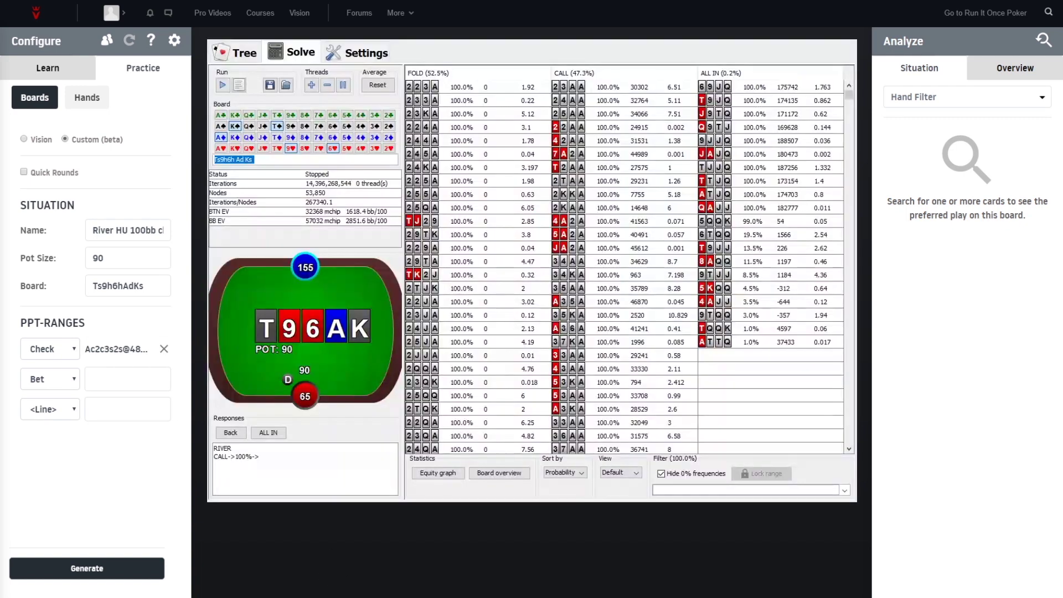
pyautogui.click(586, 73)
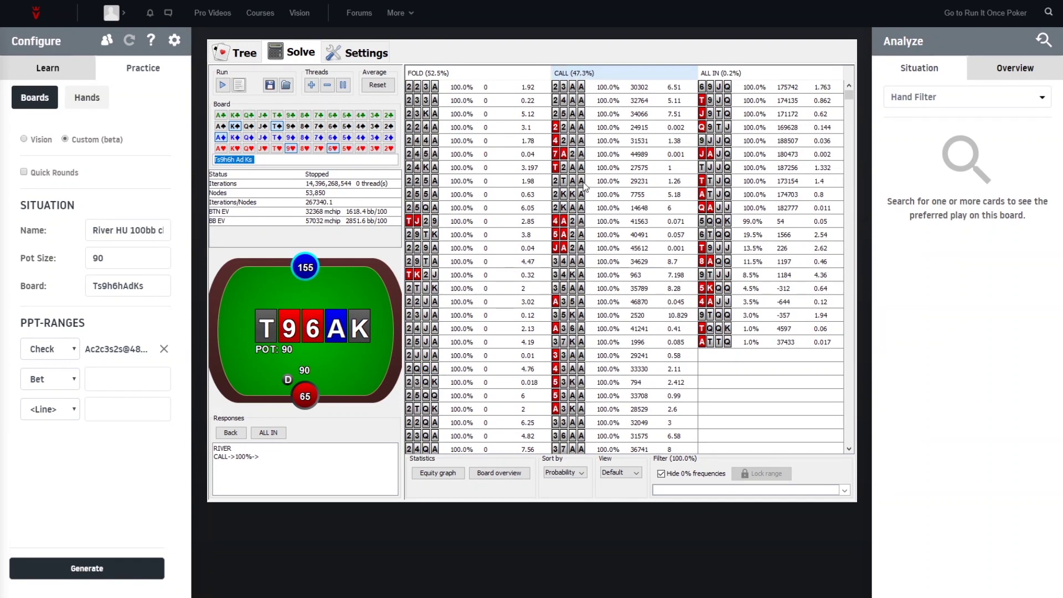
pyautogui.click(258, 161)
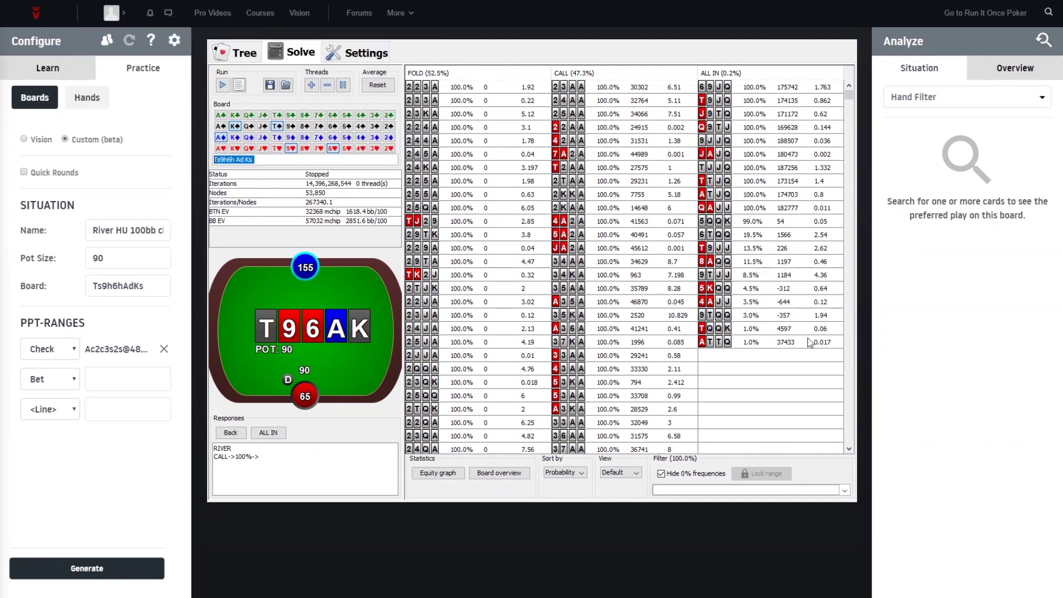
pyautogui.click(122, 383)
pyautogui.hotkey('ctrl', 'v')
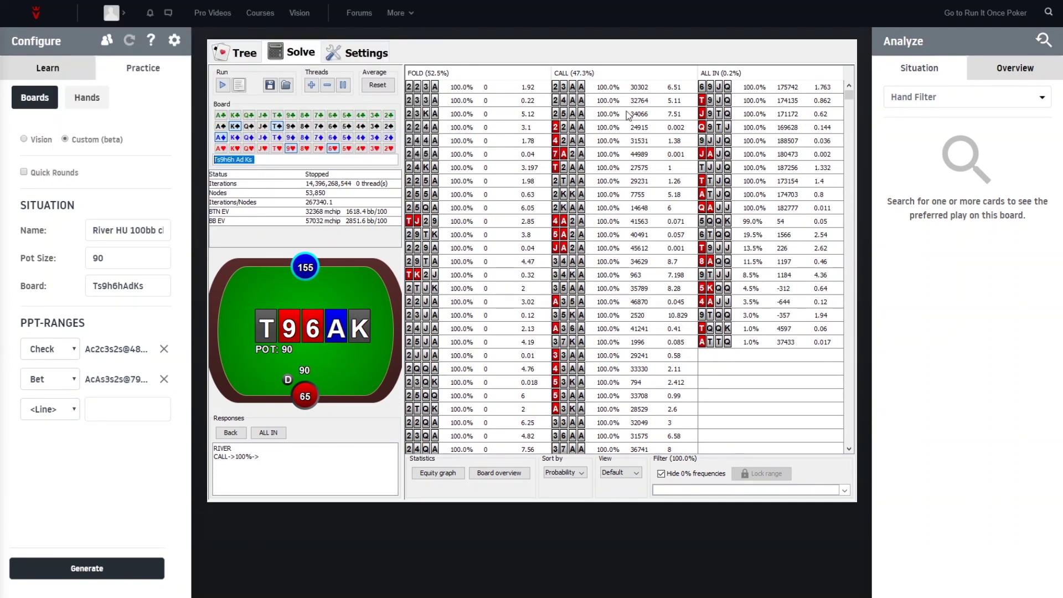
pyautogui.click(605, 252)
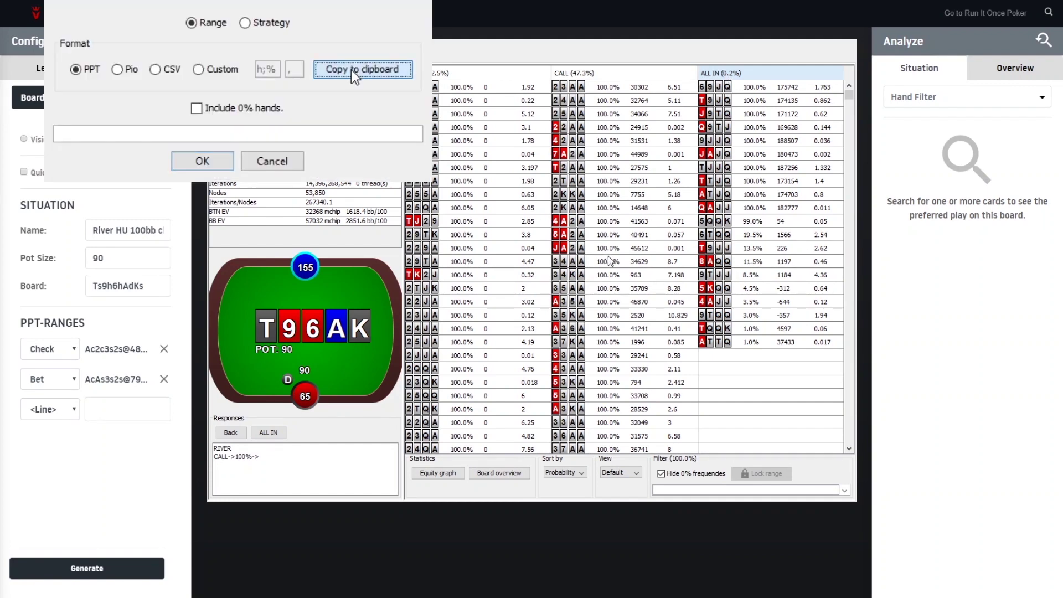
pyautogui.click(261, 164)
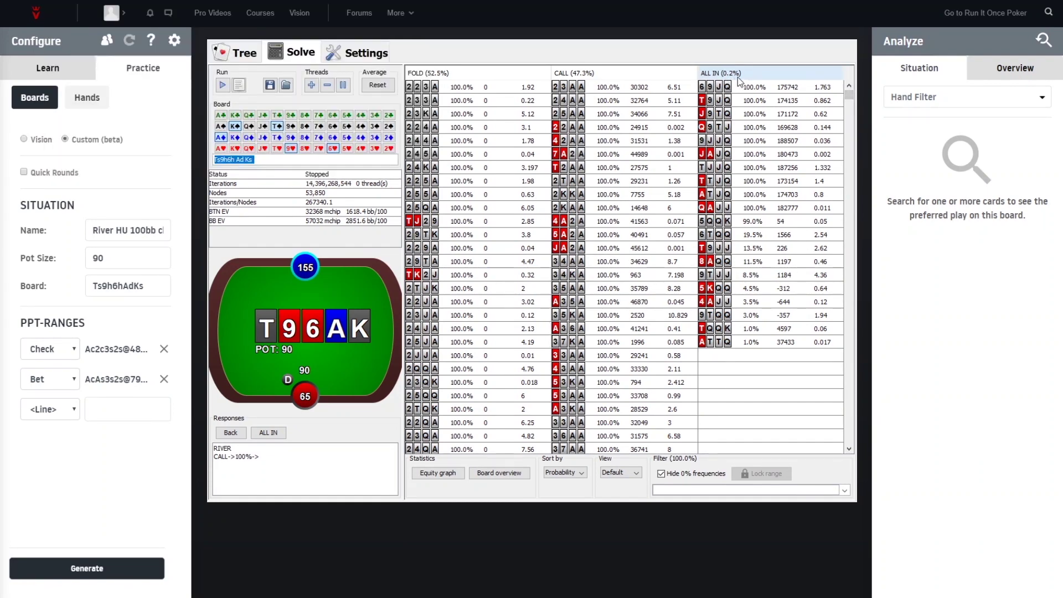
# - Recheck the pot-bet node without the QJ filter and paste ALL IN into the third slot
pyautogui.click(231, 434)
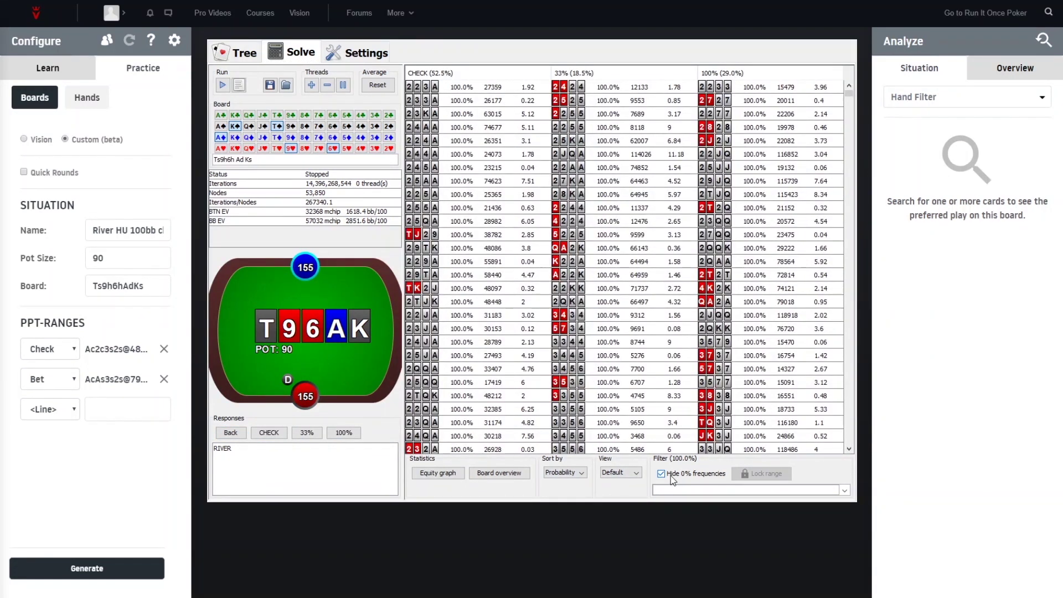
pyautogui.write('qj')
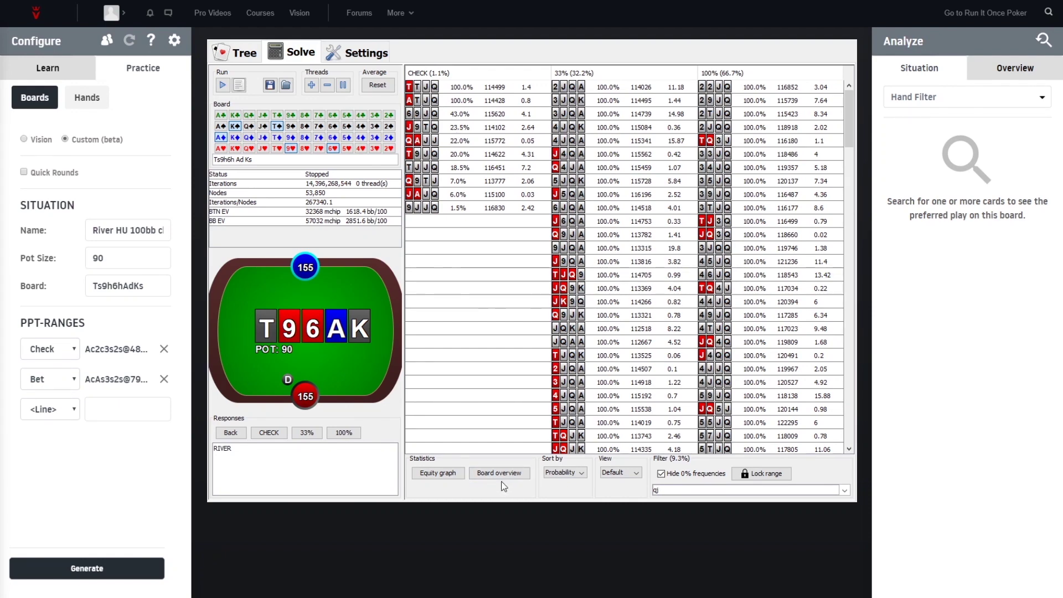
pyautogui.press('BackSpace')
pyautogui.click(270, 431)
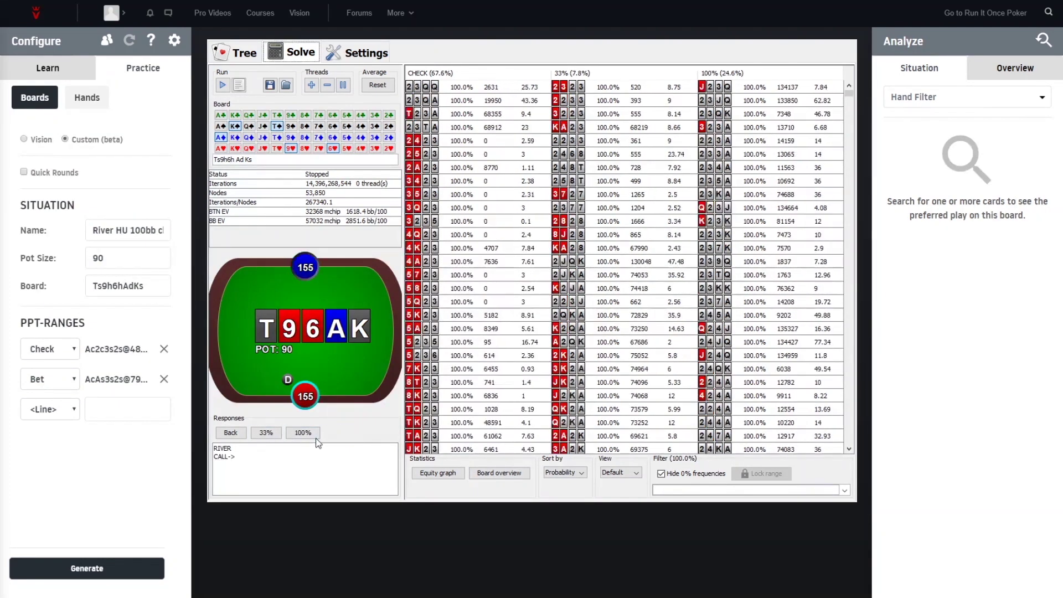
pyautogui.click(312, 435)
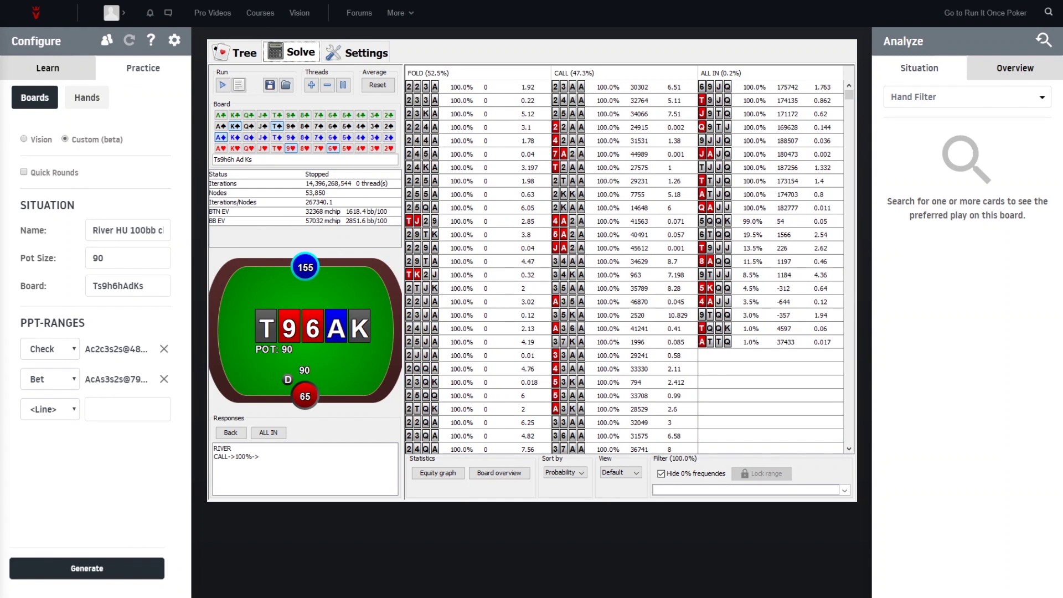
pyautogui.click(107, 408)
pyautogui.hotkey('ctrl', 'v')
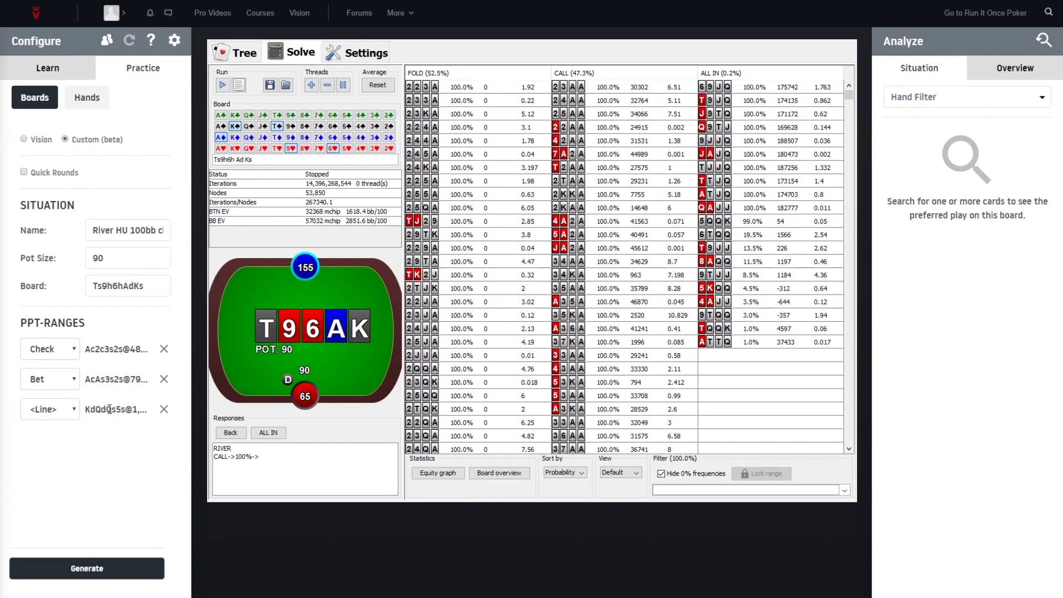
# - Label the three ranges Fold, Call and Raise
pyautogui.click(59, 353)
pyautogui.press('f')
pyautogui.press('Tab')
pyautogui.press('c')
pyautogui.press('Tab')
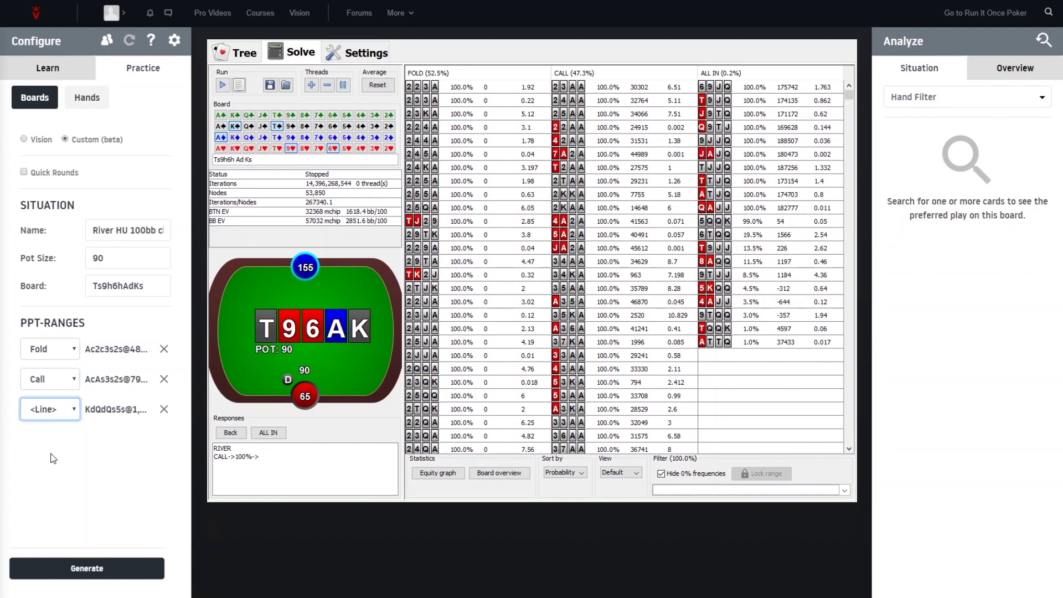
pyautogui.press('r')
pyautogui.press('Tab')
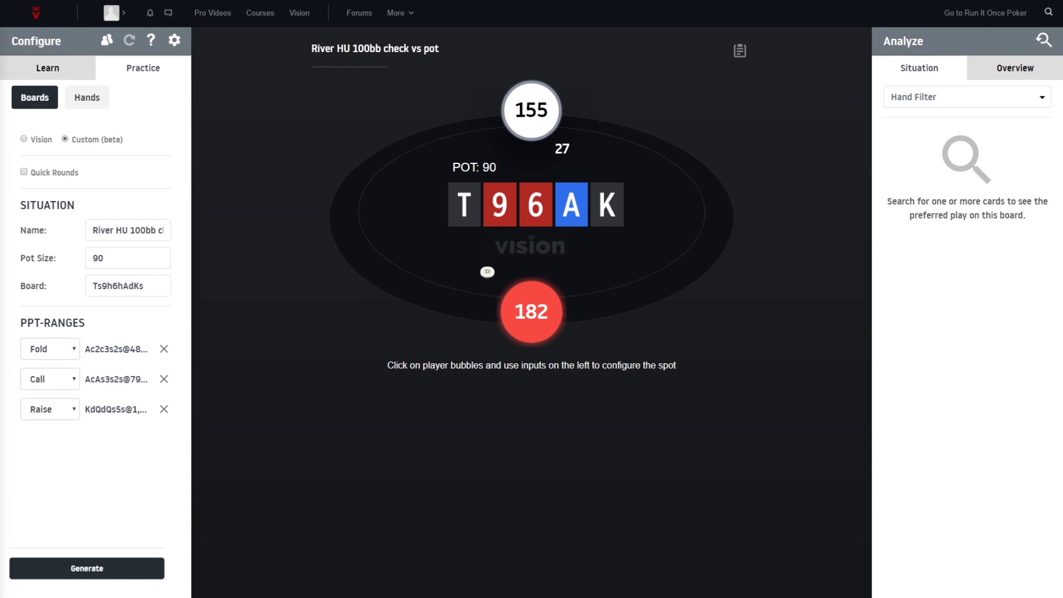
# - Set the top player's (155 stack) bet size to 0
pyautogui.click(533, 123)
pyautogui.hotkey('ctrl', 'a')
pyautogui.write('0')
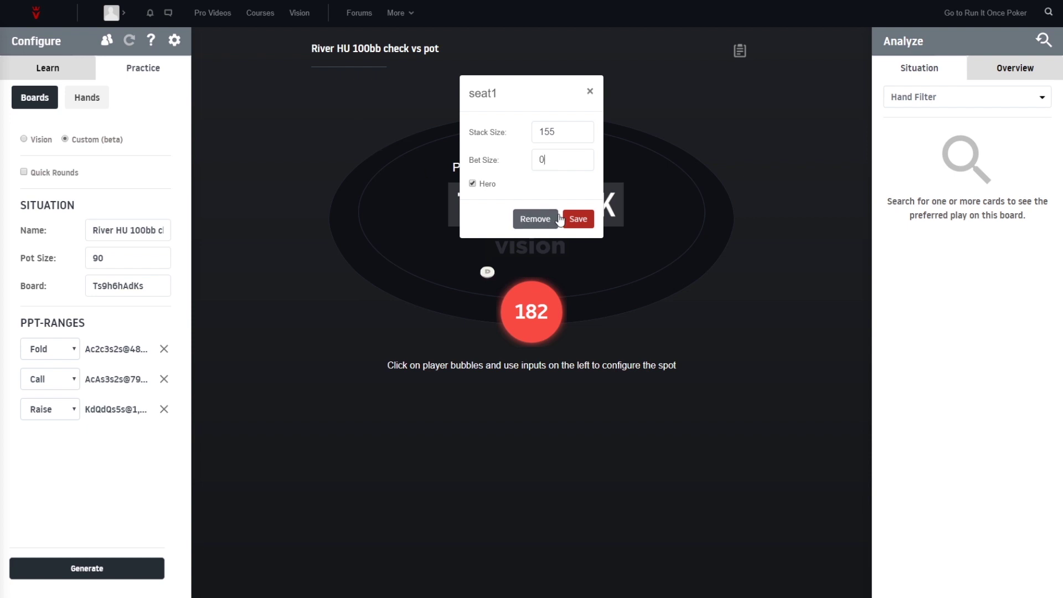
pyautogui.click(577, 218)
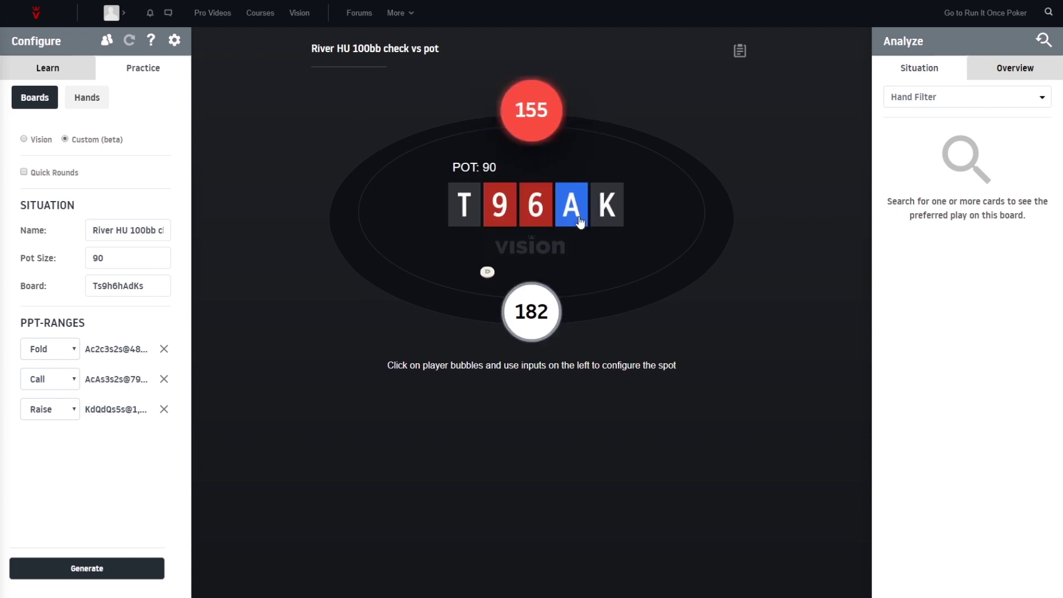
# - Give the bottom player a 65 stack and a 90 bet
pyautogui.click(532, 330)
pyautogui.doubleClick(566, 135)
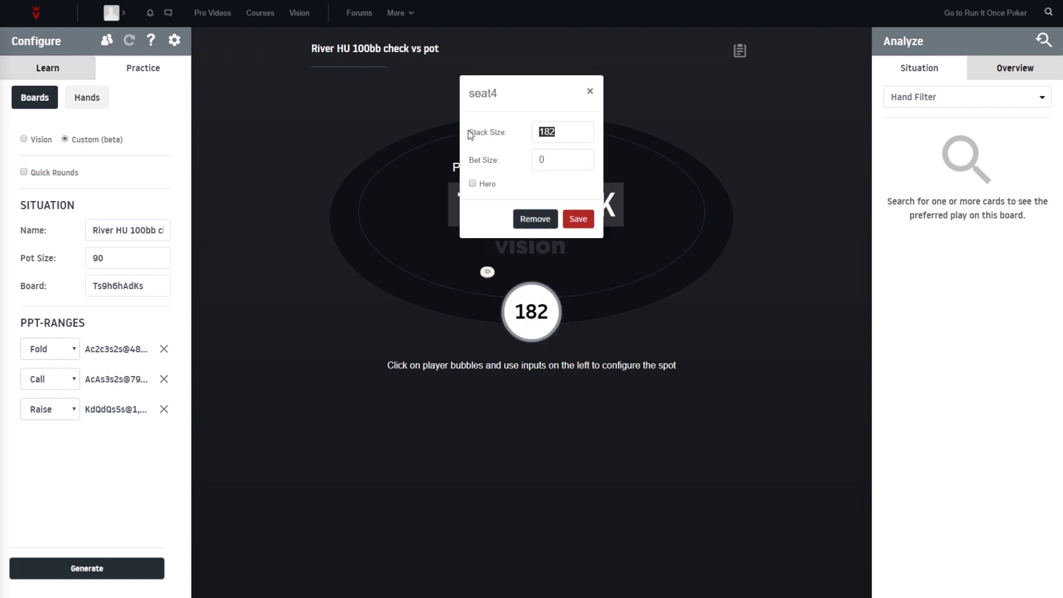
pyautogui.write('1')
pyautogui.press('BackSpace')
pyautogui.write('6')
pyautogui.write('5')
pyautogui.click(538, 160)
pyautogui.write('9')
pyautogui.click(574, 219)
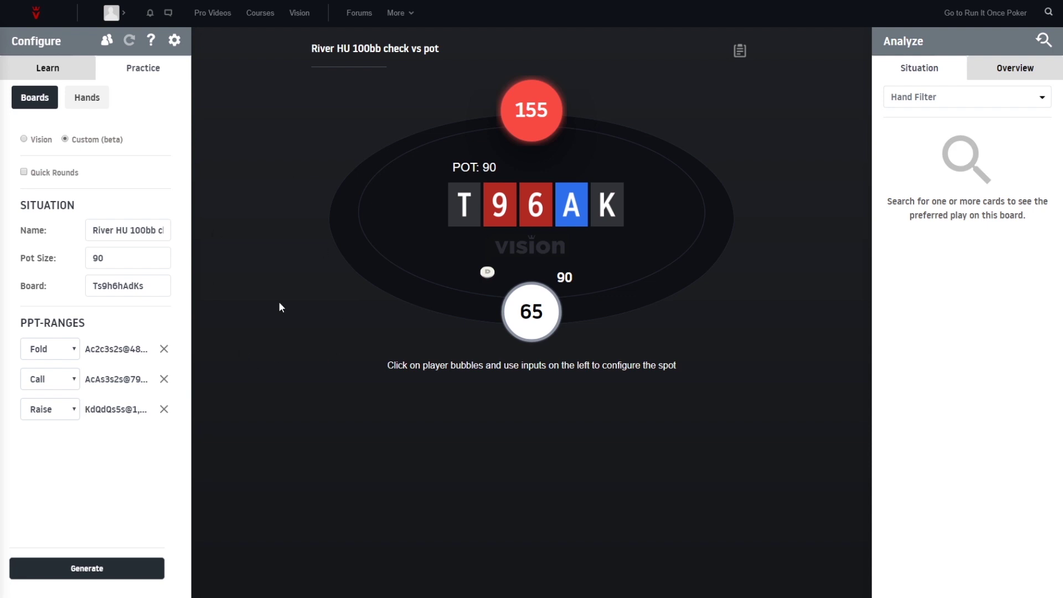
# - Deal quiz hands, folding the first and calling with AK65
pyautogui.click(111, 569)
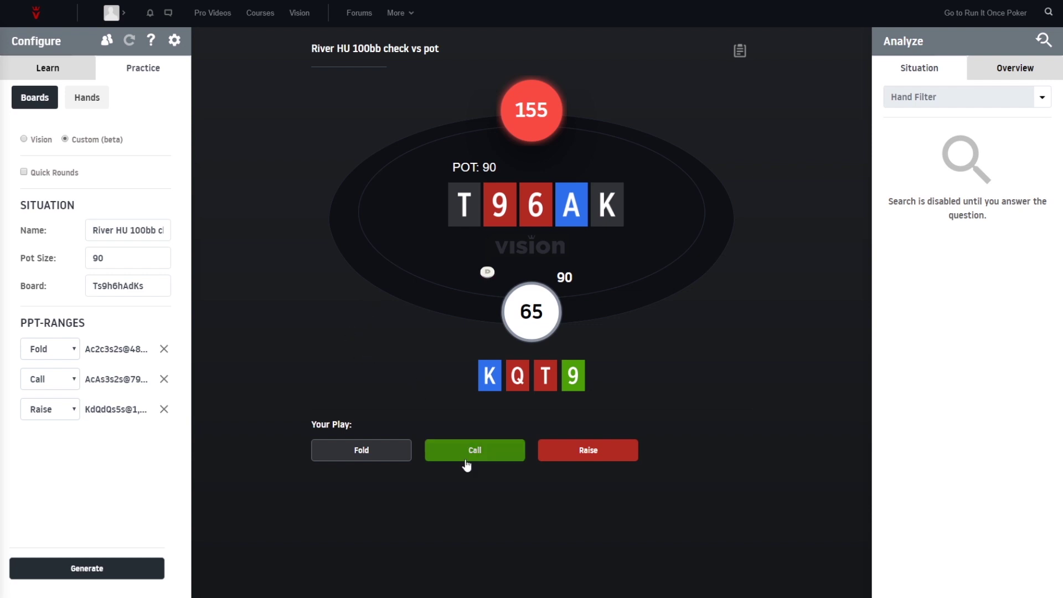
pyautogui.click(392, 456)
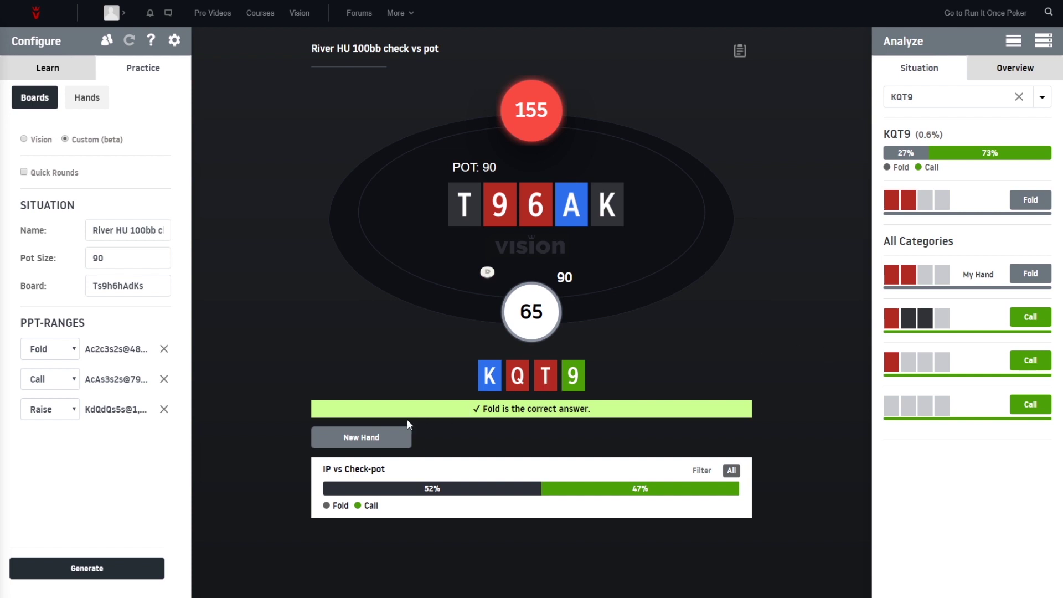
pyautogui.click(381, 440)
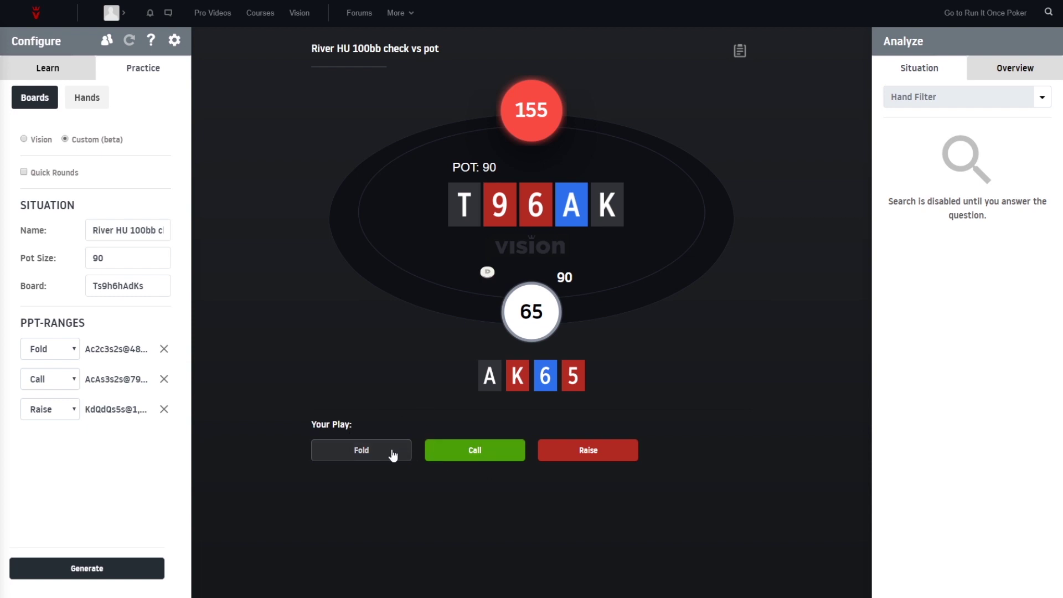
pyautogui.click(430, 453)
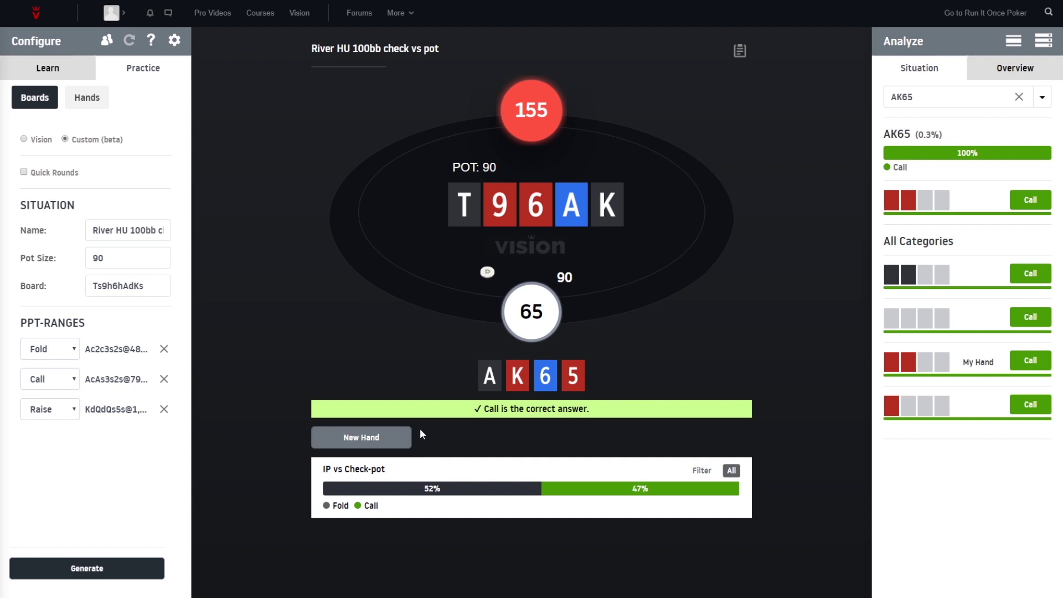
# - Answer the KKT7, AKK3 and AQQ4 quiz hands as calls
pyautogui.click(380, 436)
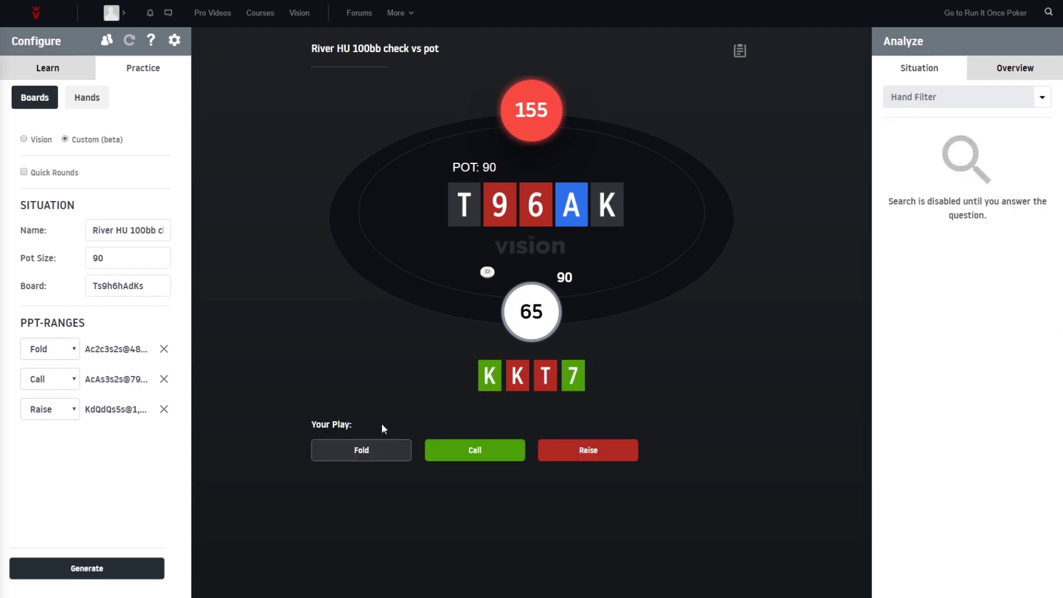
pyautogui.click(452, 449)
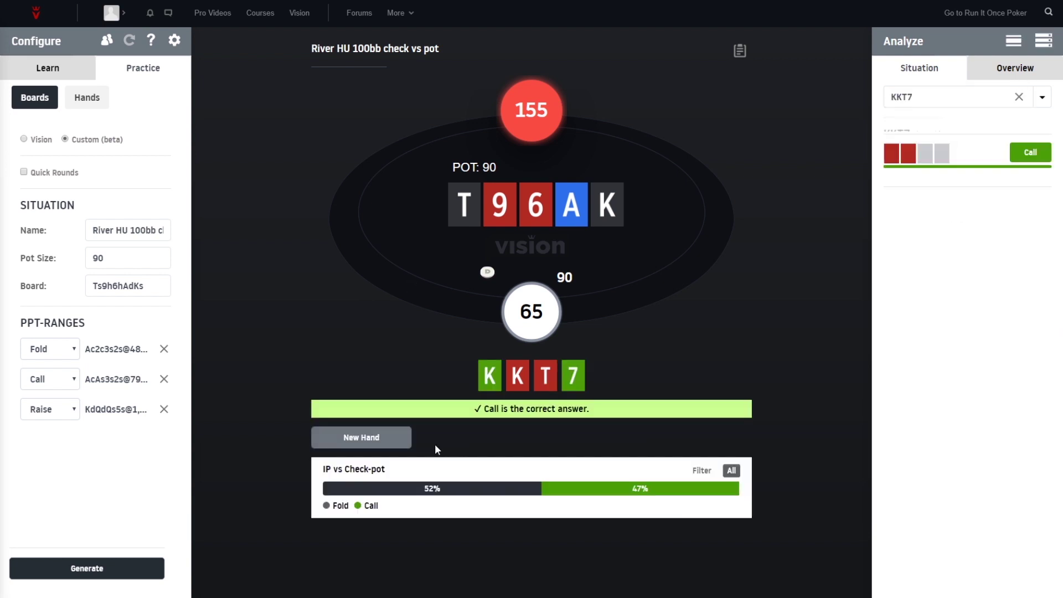
pyautogui.click(374, 439)
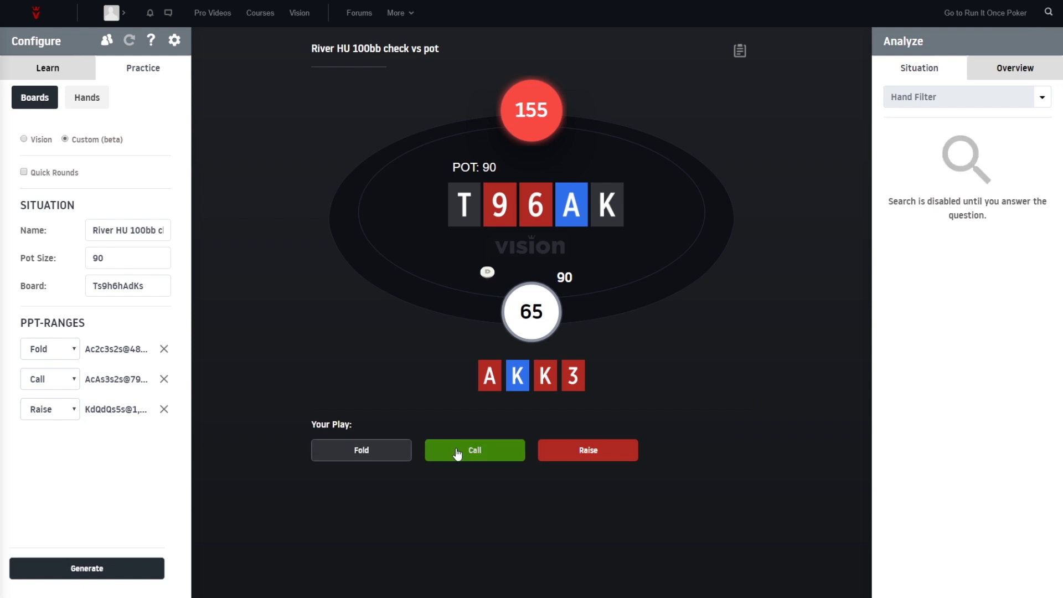
pyautogui.click(457, 453)
pyautogui.click(389, 438)
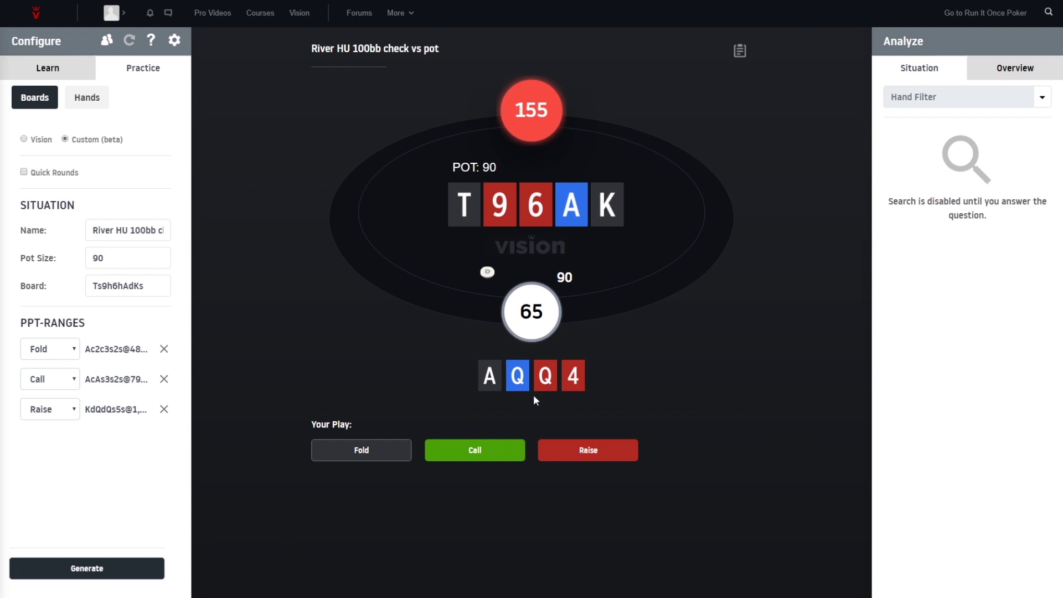
pyautogui.click(454, 452)
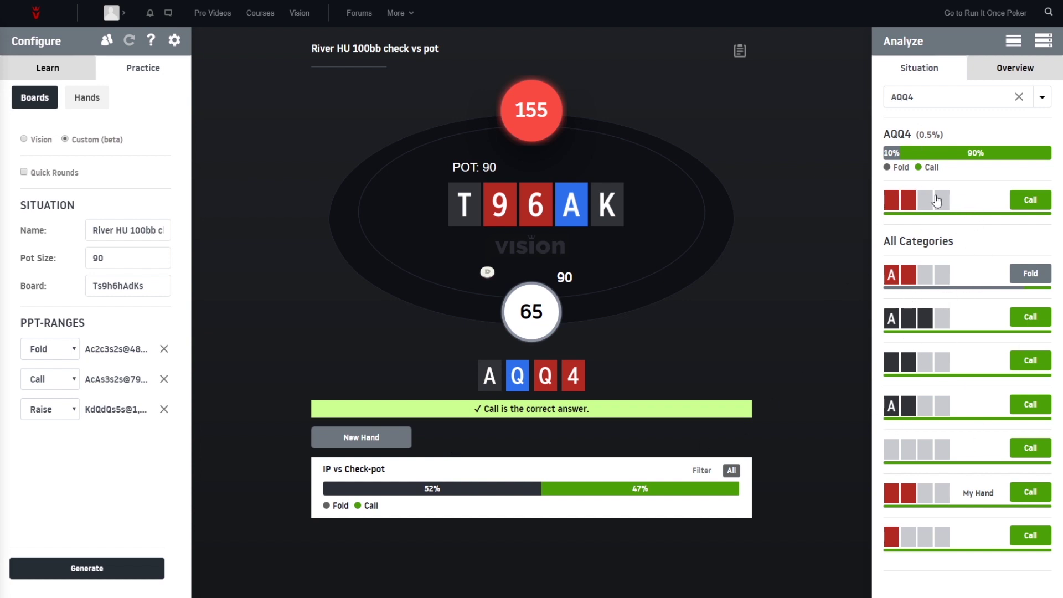
# - Call with AT98, filter hands to Top Two, Gutshot and High Flush, then deal A-T-7-7
pyautogui.click(79, 103)
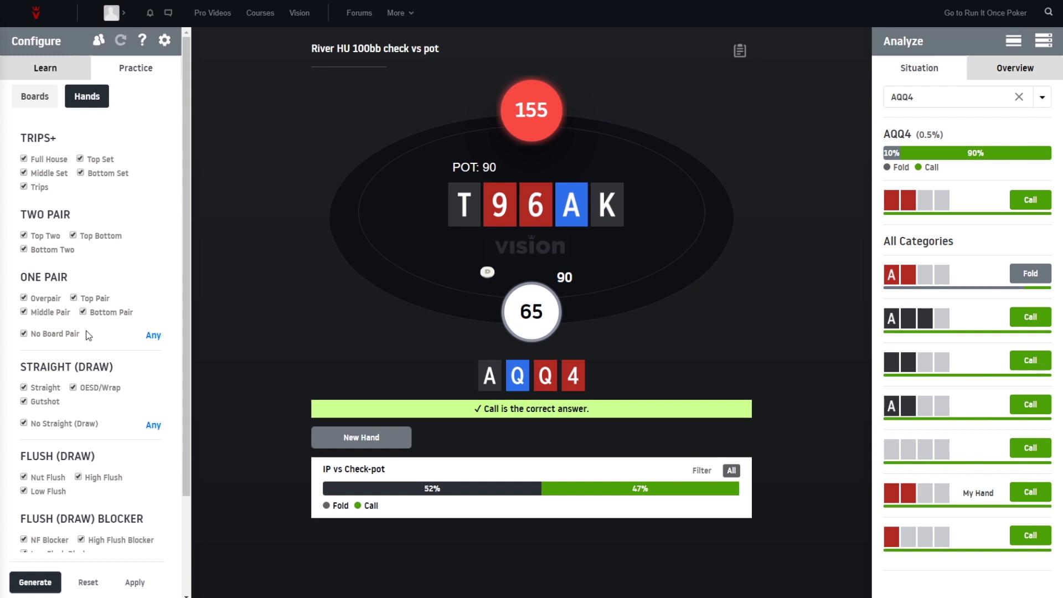
pyautogui.click(363, 445)
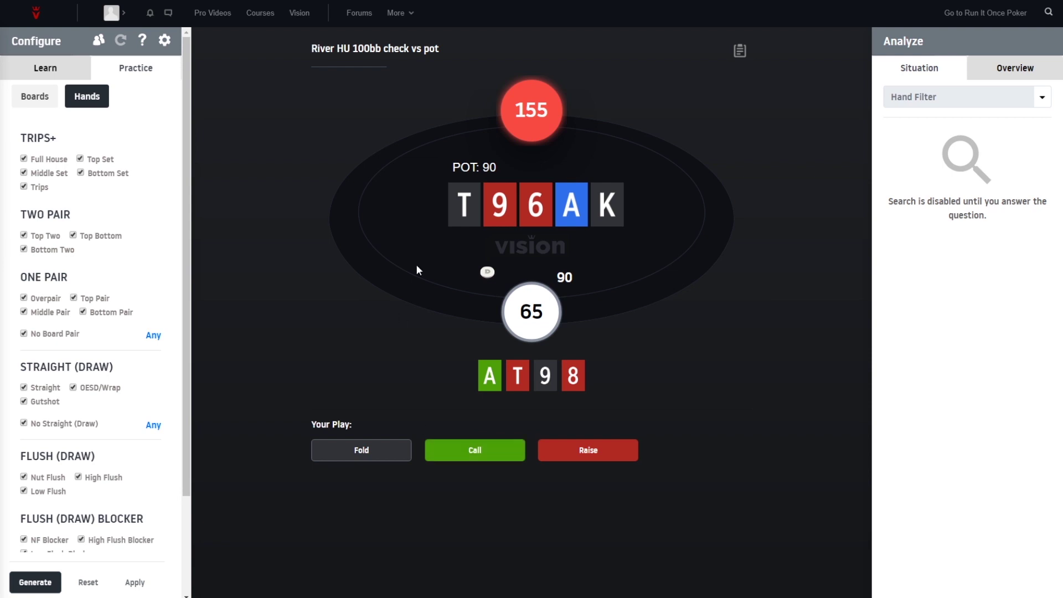
pyautogui.click(439, 448)
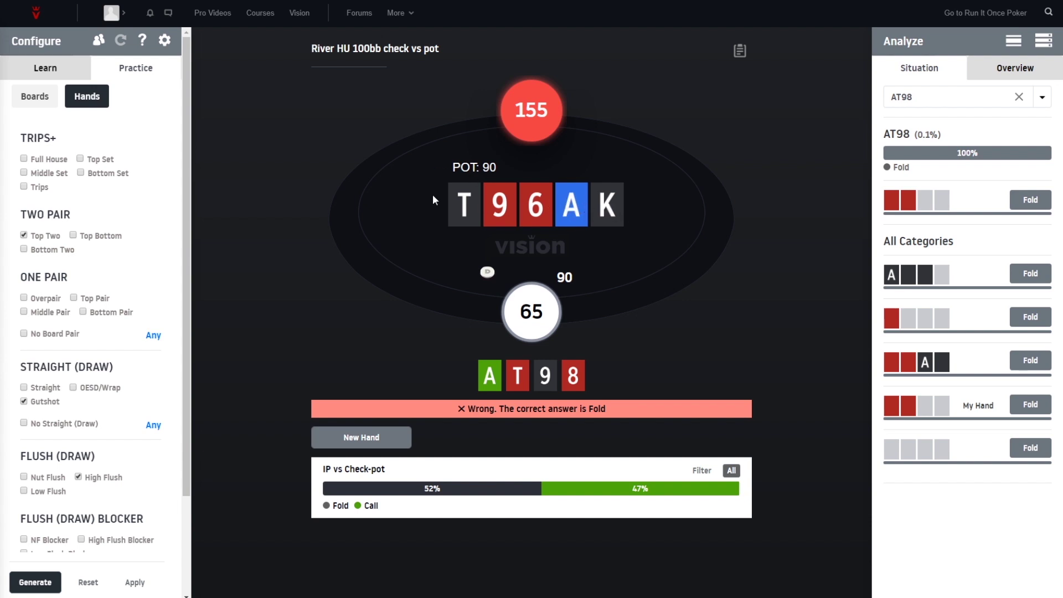
pyautogui.scroll(-3, 102, 291)
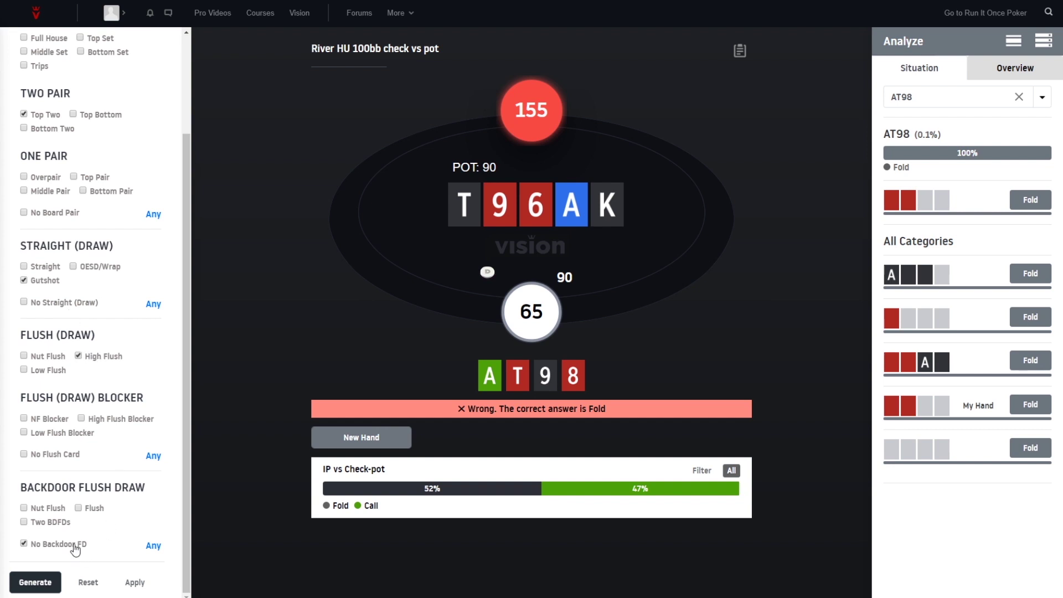
pyautogui.scroll(3, 91, 449)
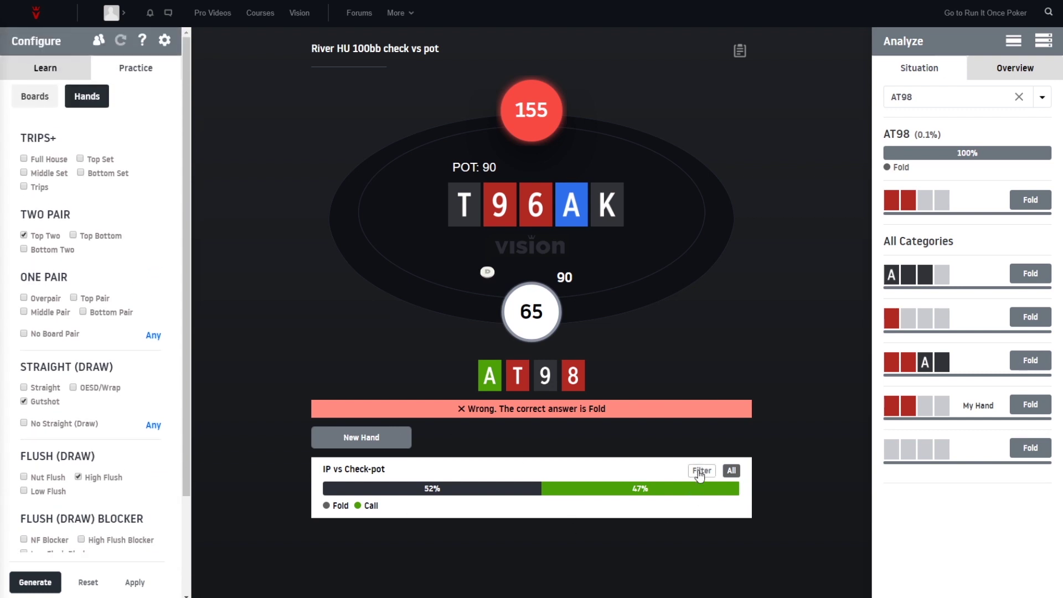
pyautogui.click(701, 476)
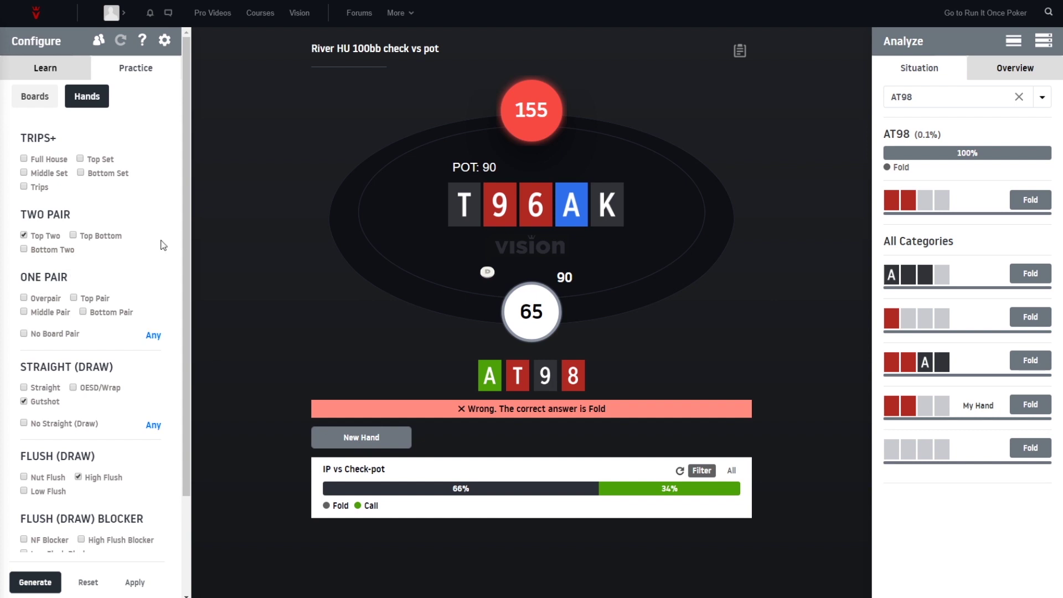
pyautogui.click(365, 440)
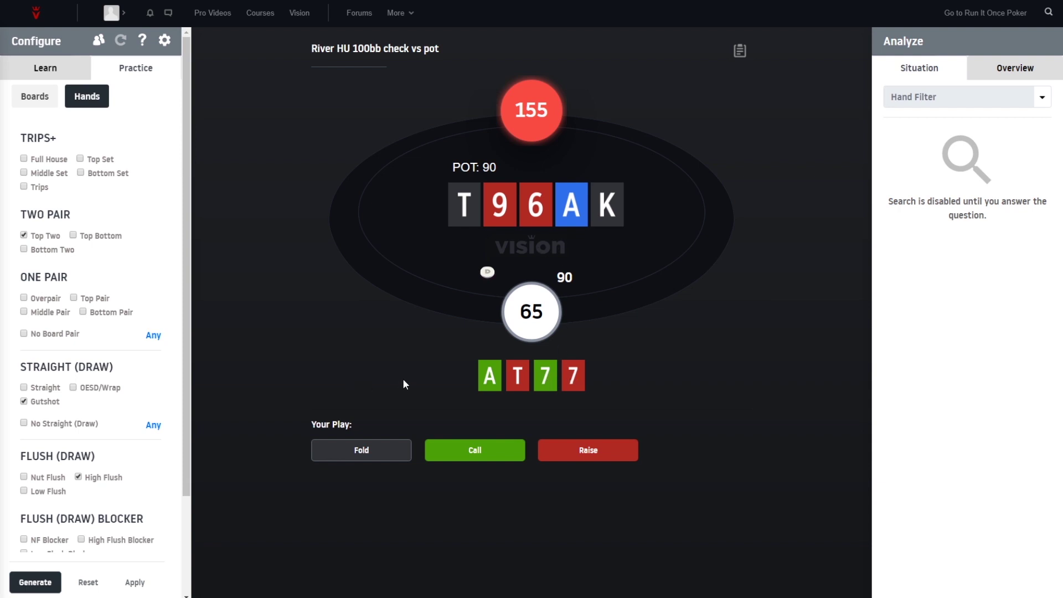
# - Fold AT77, call AJT5 on a new hand, and filter the frequency chart
pyautogui.click(394, 459)
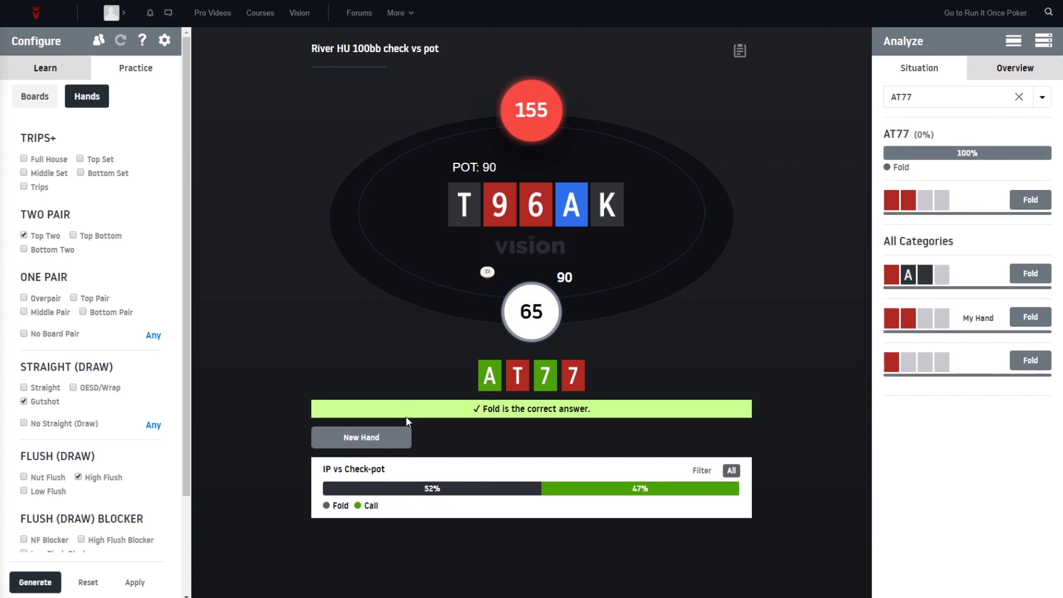
pyautogui.click(370, 441)
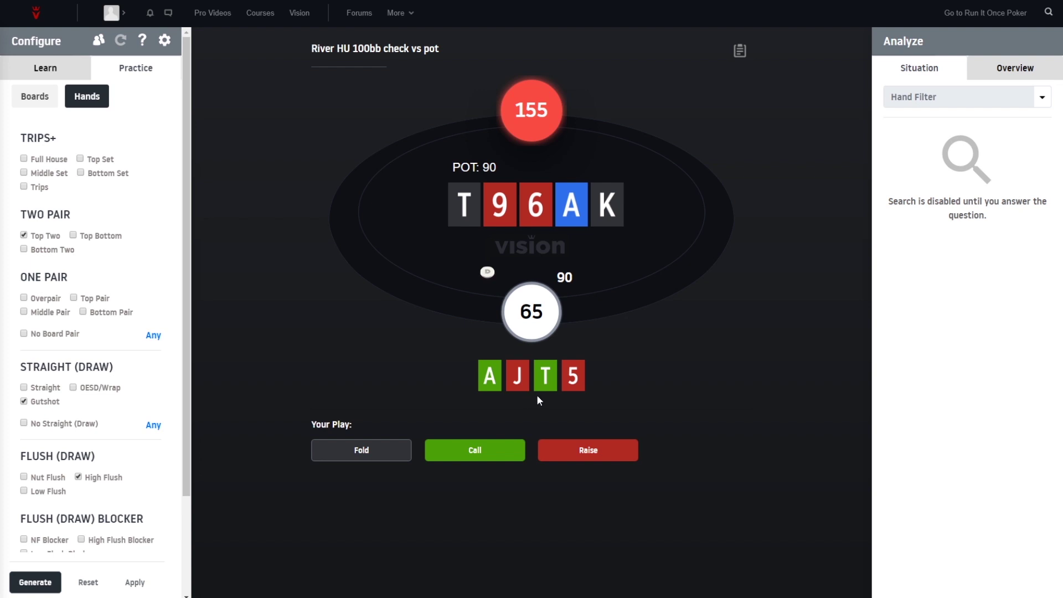
pyautogui.click(447, 454)
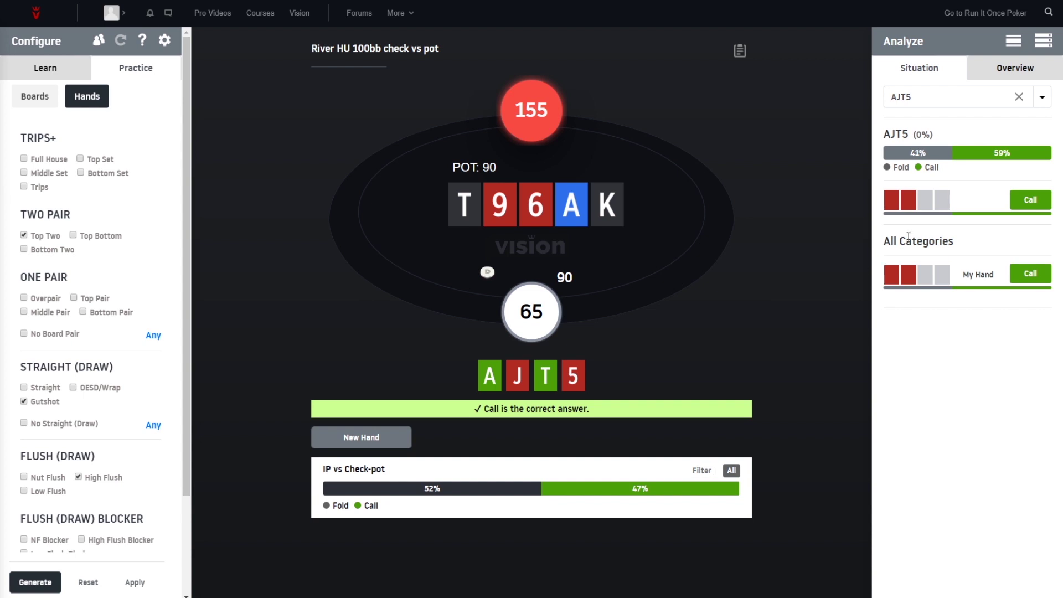
pyautogui.click(701, 471)
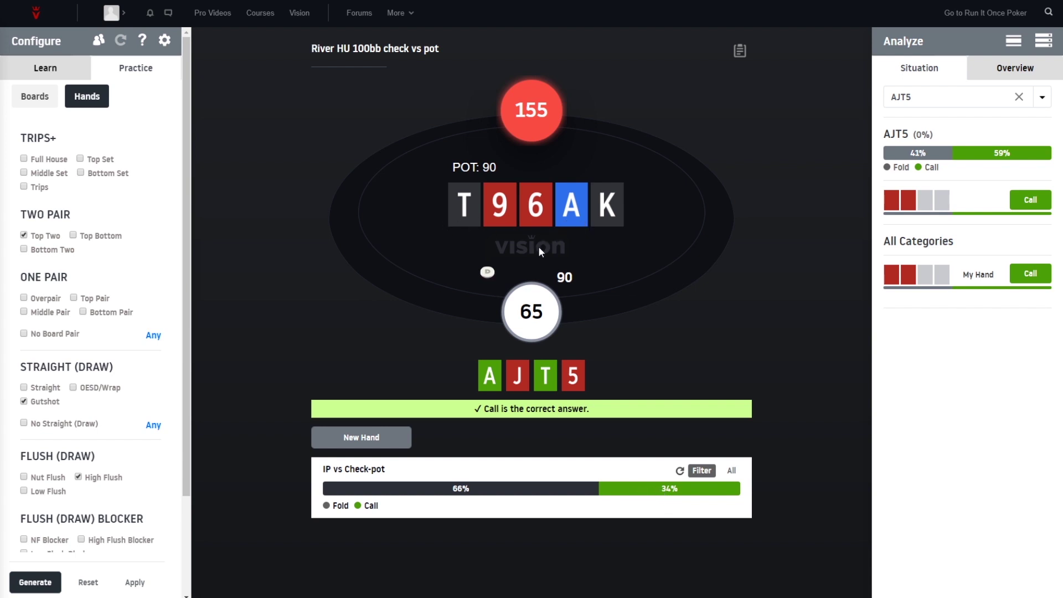
# - Answer two new quiz hands: fold AT82 and call AK75
pyautogui.click(390, 437)
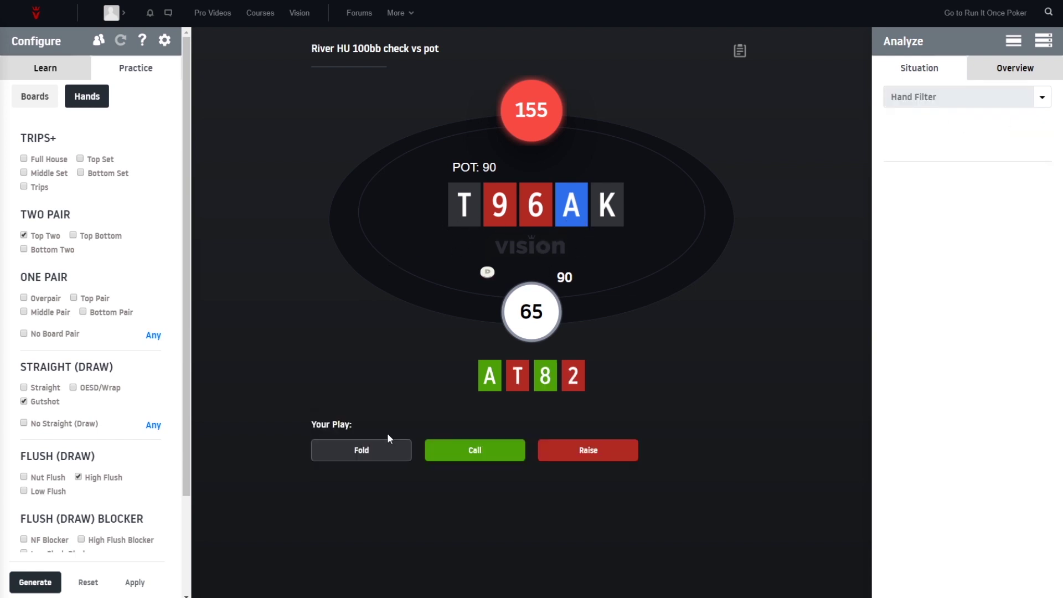
pyautogui.click(387, 450)
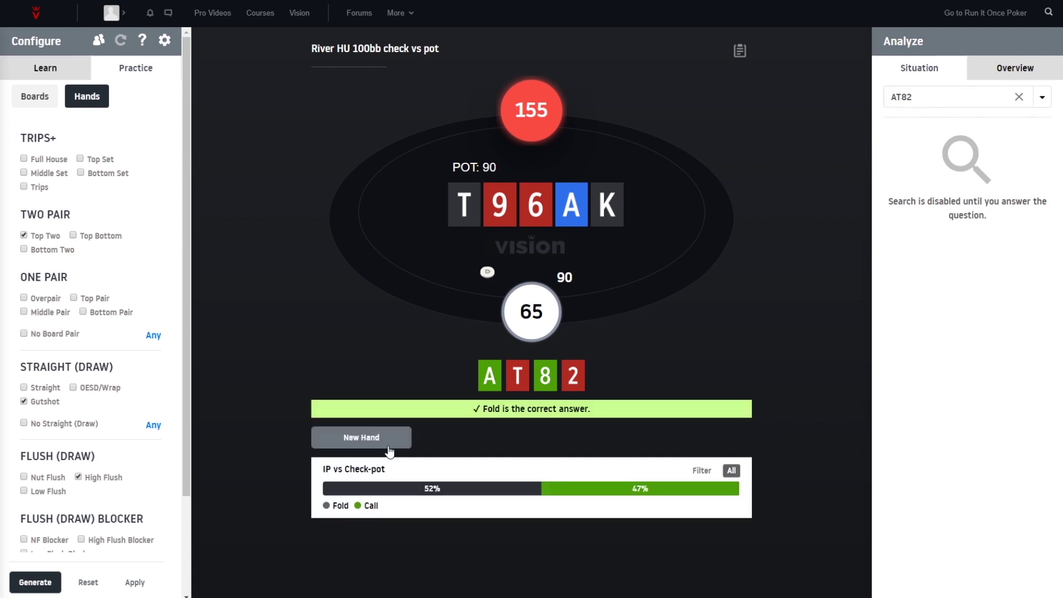
pyautogui.click(382, 449)
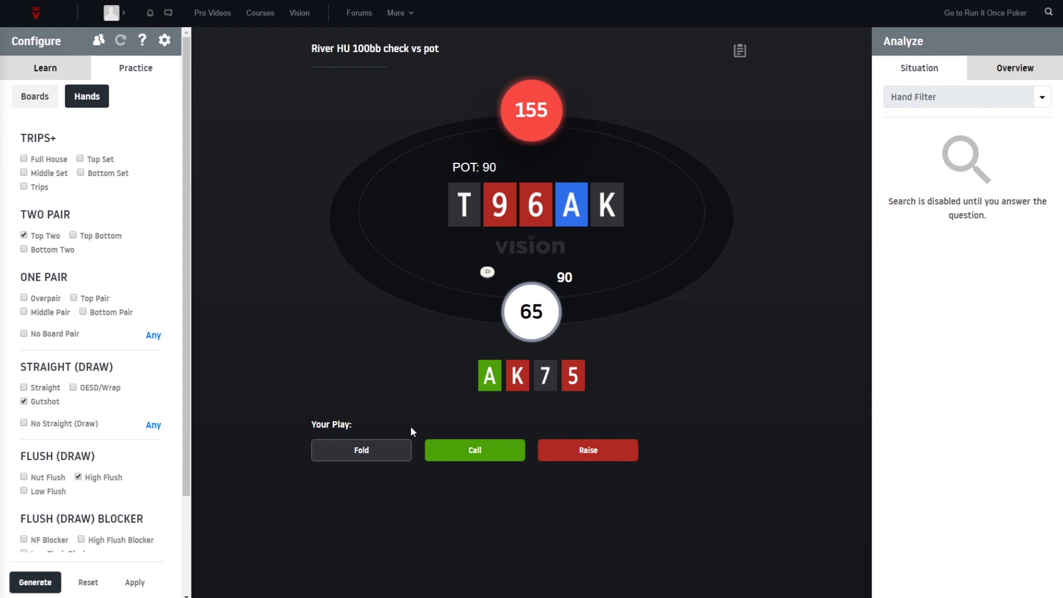
pyautogui.click(448, 454)
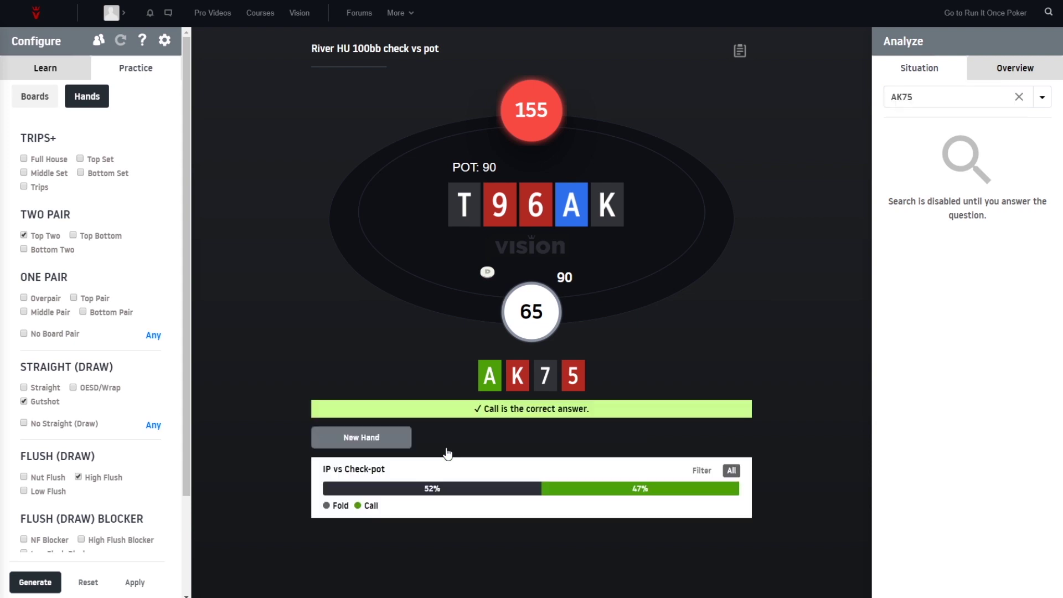
# - Answer three more quiz hands: call AJT5, fold AQT4, fold AT75
pyautogui.click(383, 442)
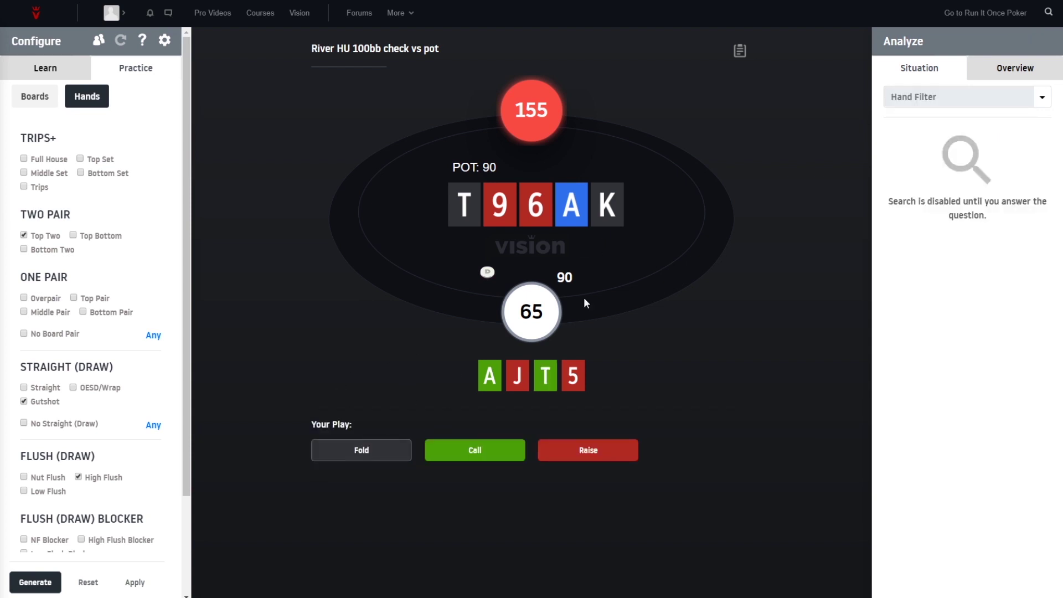
pyautogui.click(474, 450)
pyautogui.click(373, 442)
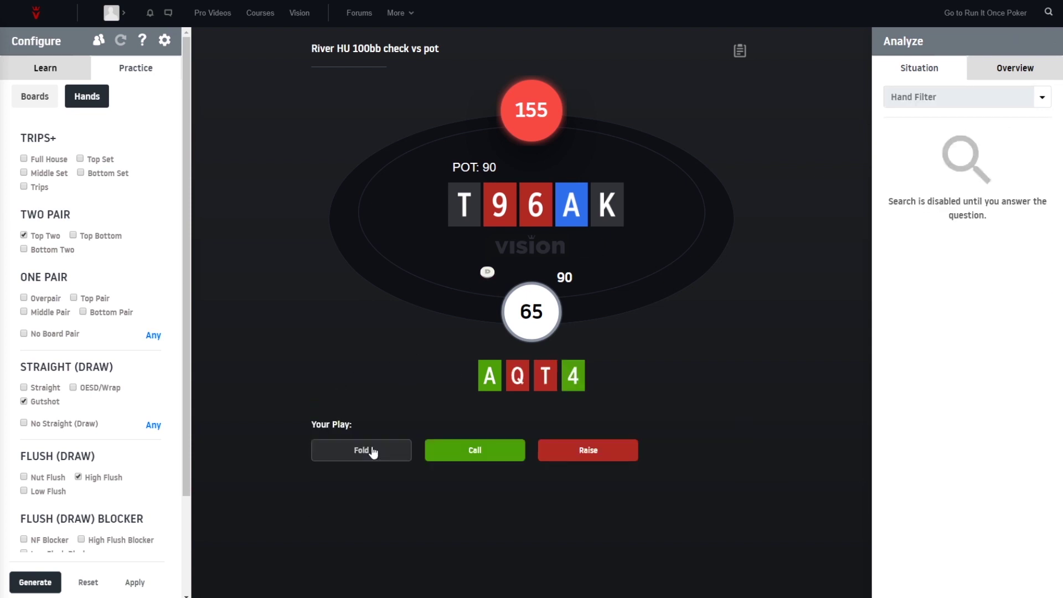
pyautogui.click(373, 451)
pyautogui.click(391, 444)
pyautogui.click(362, 456)
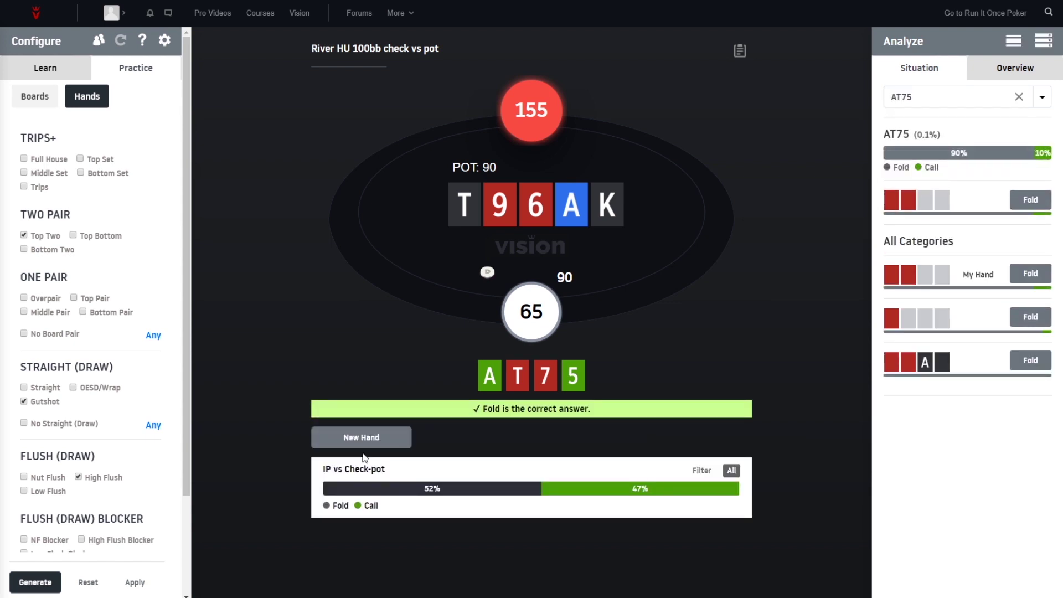